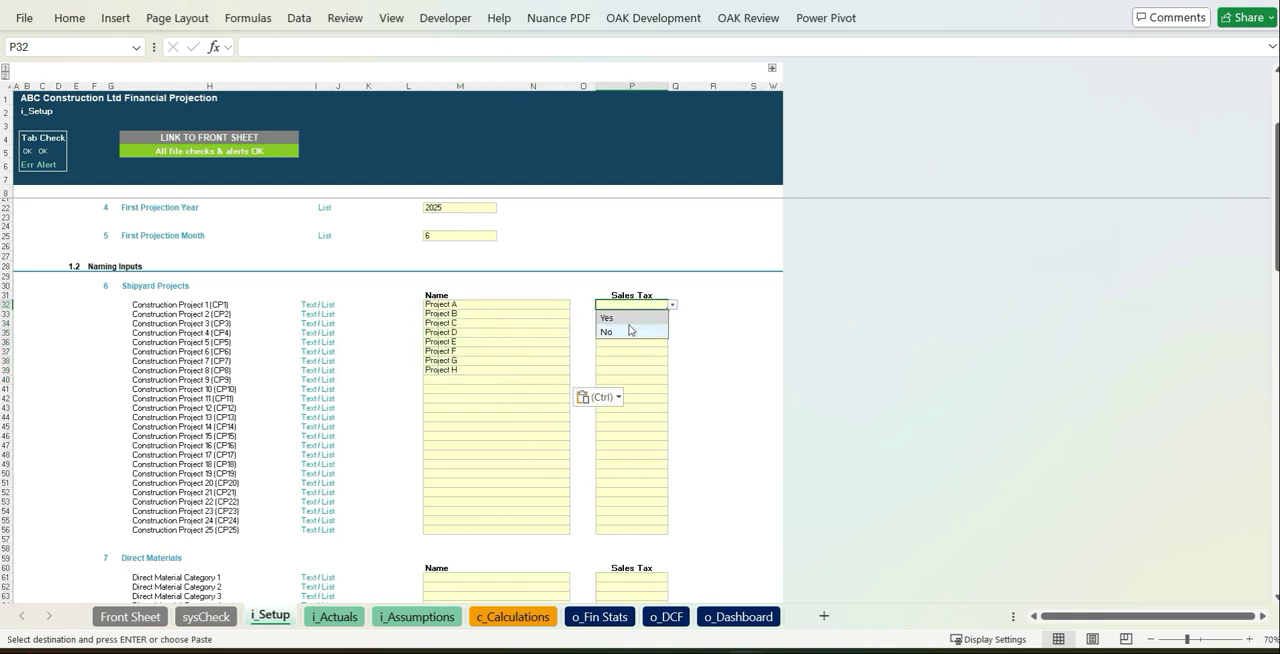
Copy Project A's Sales Tax setting to Projects B through H in the Shipyard Projects section
{"action": "left_click_drag", "start_coordinate": [642, 315], "coordinate": [634, 371]}
{"action": "type", "text": "Yes Yes Yes Yes Yes Yes Yes"}
{"action": "left_click", "coordinate": [627, 444]}
Paste the nine direct material names, Concrete through Paint, into the Direct Materials name cells
{"action": "scroll", "coordinate": [625, 433], "scroll_direction": "down", "scroll_amount": 4}
{"action": "scroll", "coordinate": [625, 433], "scroll_direction": "down", "scroll_amount": 5}
{"action": "left_click", "coordinate": [463, 373]}
Set Sales Tax to Yes for the first direct material and copy it down to the other named materials
{"action": "key", "text": "ctrl+c"}
{"action": "left_click", "coordinate": [497, 298]}
{"action": "key", "text": "ctrl+v"}
{"action": "left_click", "coordinate": [648, 298]}
{"action": "left_click", "coordinate": [672, 299]}
{"action": "left_click", "coordinate": [655, 311]}
{"action": "key", "text": "ctrl+c"}
{"action": "left_click_drag", "start_coordinate": [652, 309], "coordinate": [648, 370]}
{"action": "key", "text": "ctrl+v"}
{"action": "left_click", "coordinate": [700, 458]}
Paste the Staff costs category names, including Plumbers, Electricians, Finishings, Management, Admin, Operations and Sales
{"action": "scroll", "coordinate": [687, 441], "scroll_direction": "down", "scroll_amount": 6}
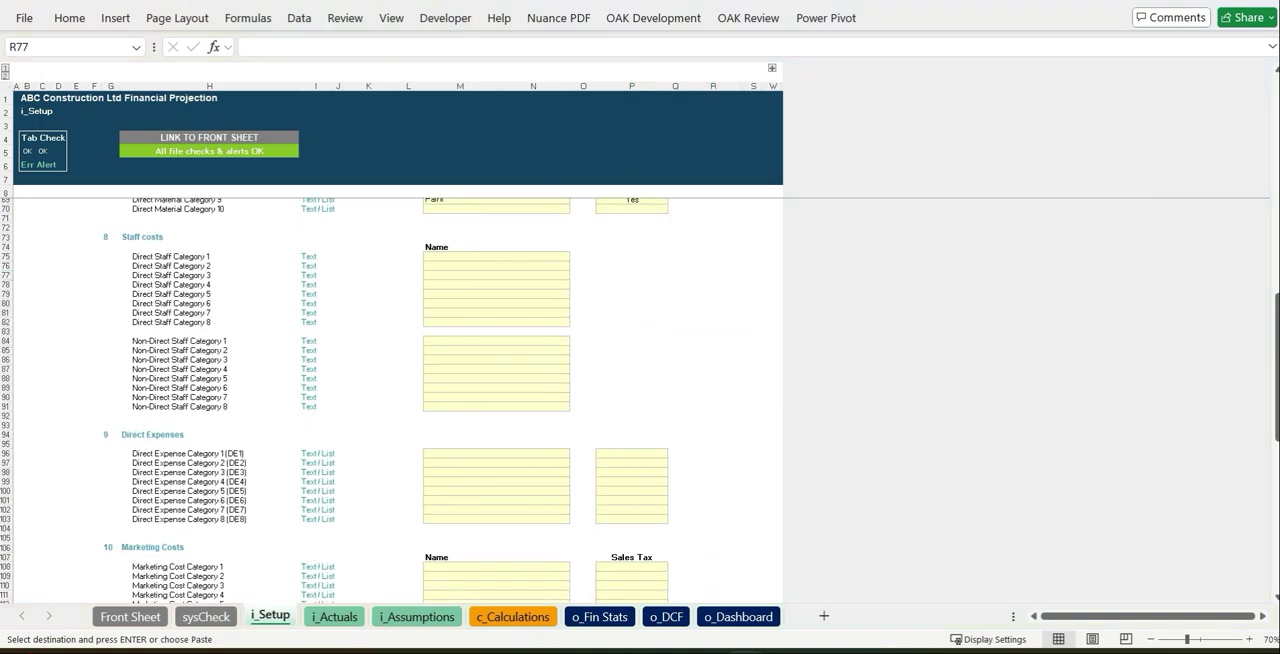
{"action": "left_click", "coordinate": [492, 258]}
{"action": "key", "text": "ctrl+v"}
{"action": "left_click", "coordinate": [712, 350]}
Paste the seven direct expense names, Equipment Rental through Professional Fees, into the Direct Expenses section
{"action": "scroll", "coordinate": [712, 350], "scroll_direction": "down", "scroll_amount": 7}
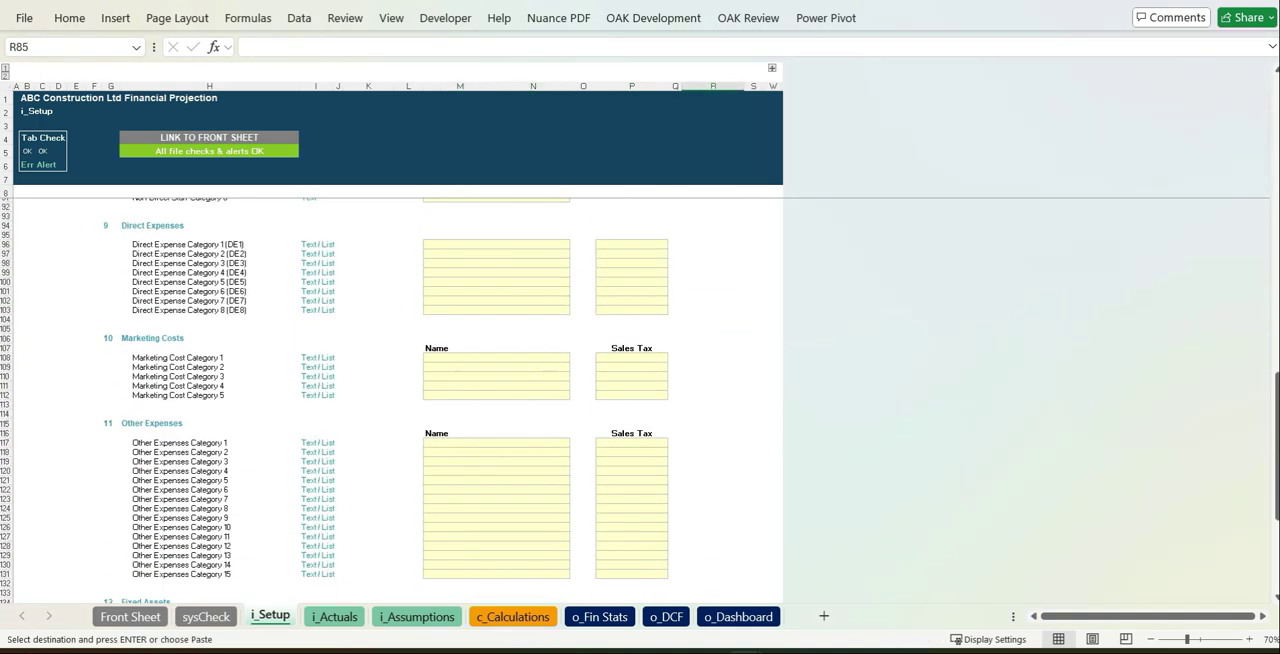
{"action": "left_click", "coordinate": [505, 244]}
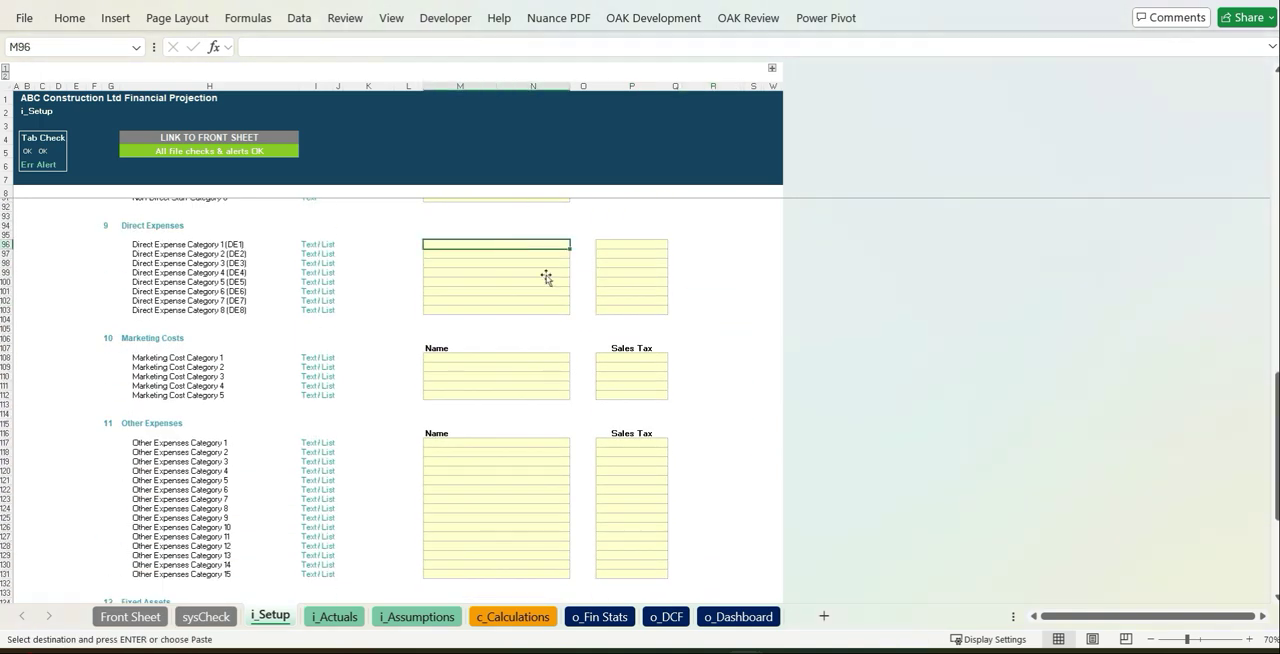
{"action": "key", "text": "ctrl+v"}
Set Sales Tax to Yes for the first direct expense and copy it down to the other named direct expenses
{"action": "left_click", "coordinate": [648, 244]}
{"action": "left_click", "coordinate": [673, 244]}
{"action": "left_click", "coordinate": [643, 256]}
{"action": "key", "text": "ctrl+c"}
{"action": "left_click_drag", "start_coordinate": [643, 255], "coordinate": [642, 297]}
{"action": "key", "text": "ctrl+v"}
{"action": "left_click", "coordinate": [747, 301]}
Paste Website and Social Media as the marketing costs, and Rent through Training as the other expenses
{"action": "scroll", "coordinate": [727, 318], "scroll_direction": "down", "scroll_amount": 4}
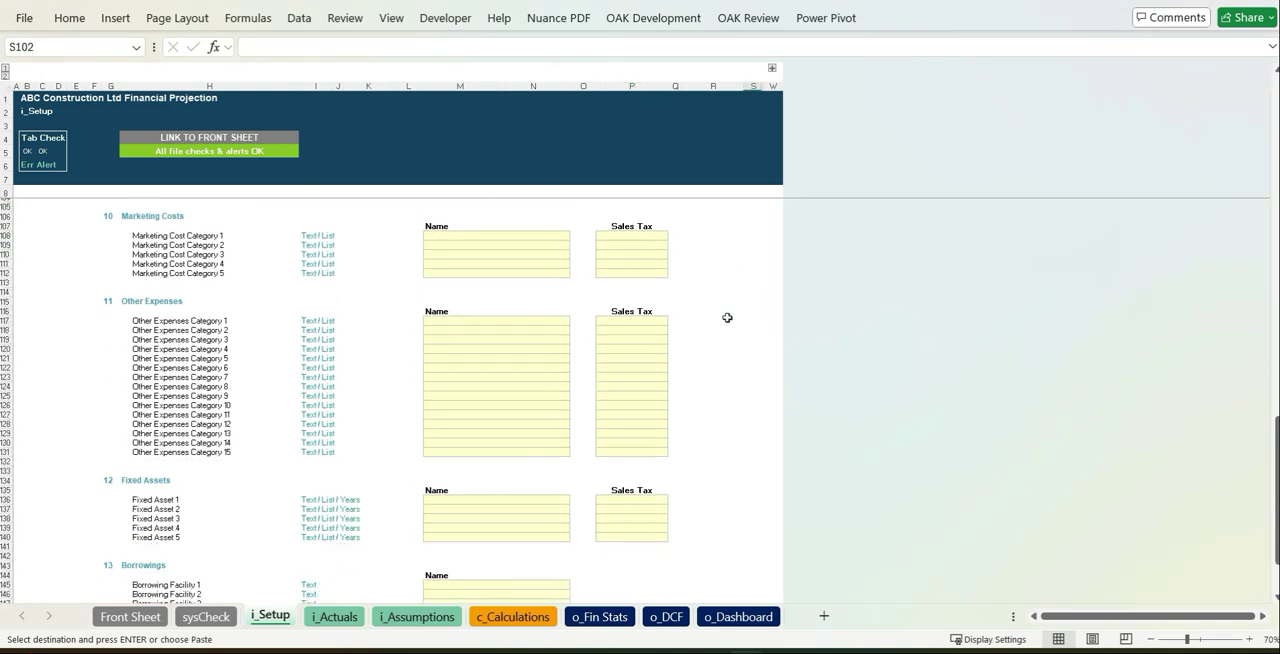
{"action": "left_click", "coordinate": [494, 236]}
{"action": "key", "text": "ctrl+v"}
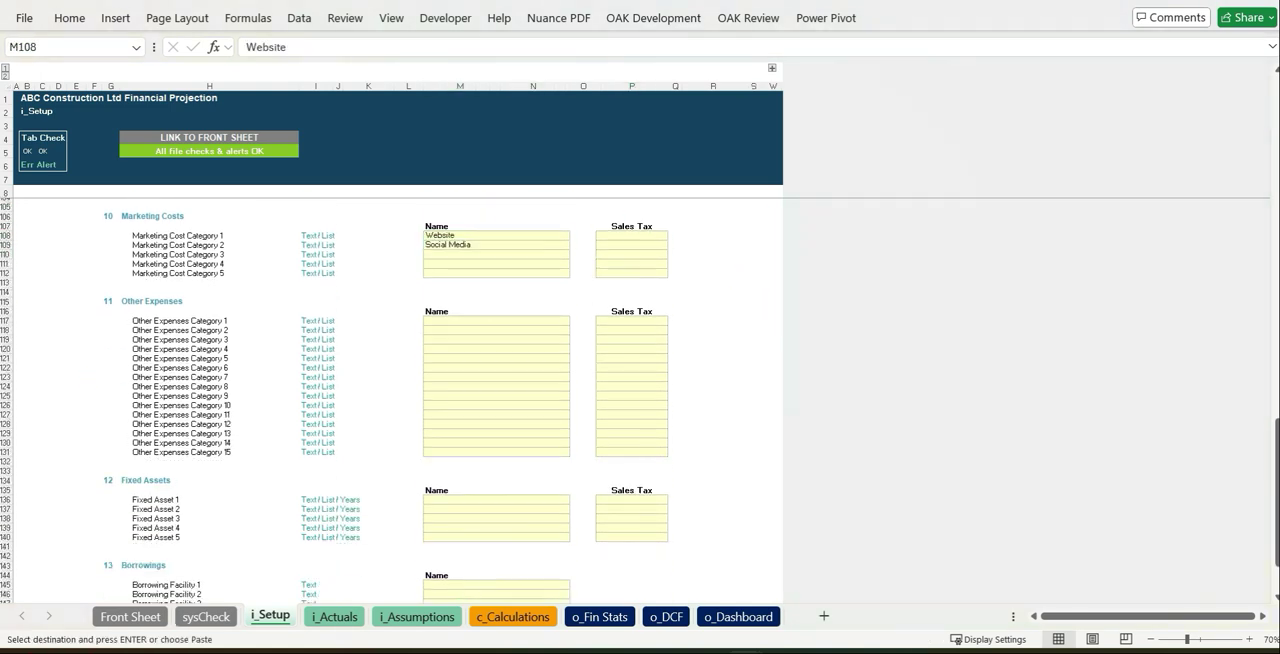
{"action": "left_click", "coordinate": [496, 320]}
{"action": "key", "text": "ctrl+v"}
Set Sales Tax to Yes for the Website marketing cost and copy it to the other expenses Rent through Training
{"action": "left_click", "coordinate": [631, 235]}
{"action": "left_click", "coordinate": [673, 235]}
{"action": "left_click", "coordinate": [646, 245]}
{"action": "key", "text": "ctrl+c"}
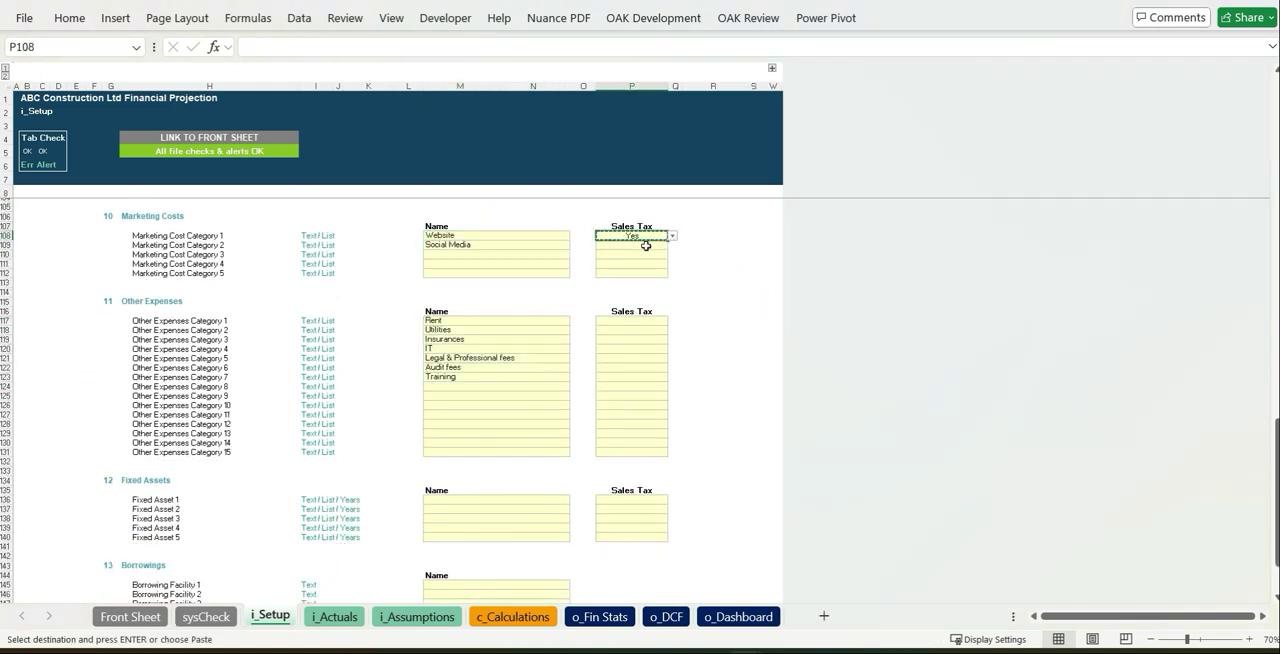
{"action": "left_click_drag", "start_coordinate": [650, 320], "coordinate": [649, 378]}
{"action": "key", "text": "ctrl+v"}
{"action": "left_click", "coordinate": [686, 377]}
Paste Plant and Machinery, Fixtures and Fittings, and IT Equipment as the Fixed Assets names
{"action": "scroll", "coordinate": [686, 379], "scroll_direction": "down", "scroll_amount": 6}
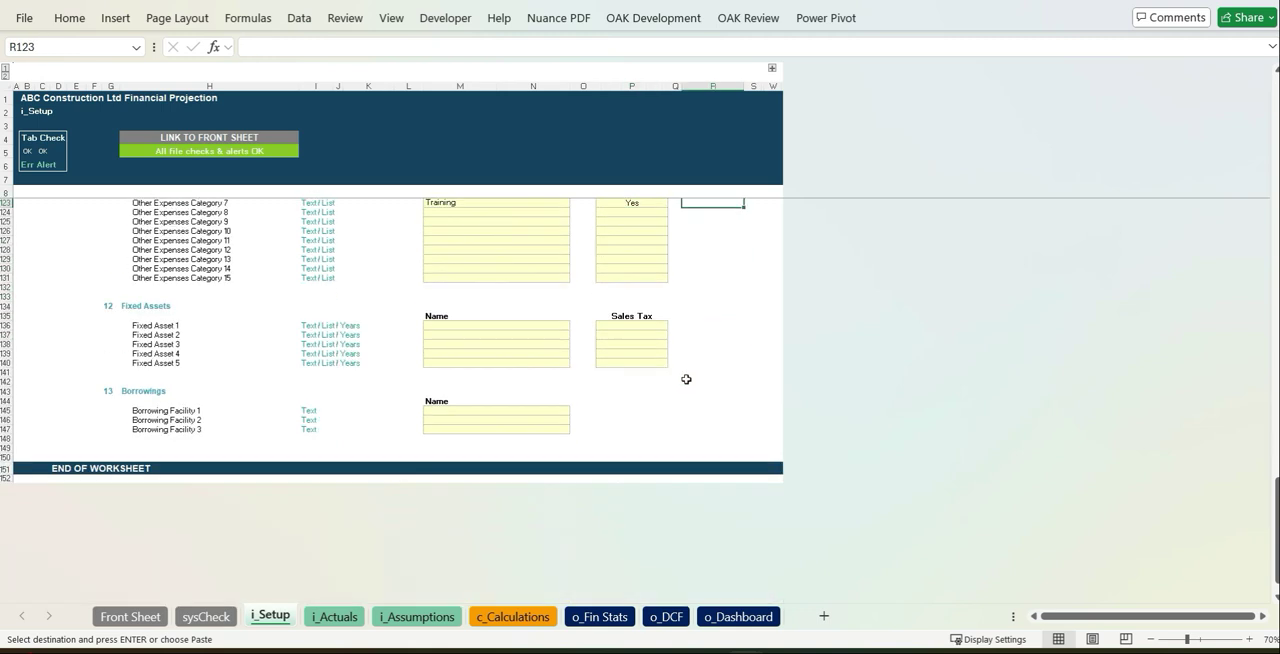
{"action": "left_click", "coordinate": [531, 327]}
{"action": "key", "text": "ctrl+v"}
Set Sales Tax to Yes for Plant and Machinery, Fixtures and Fittings, and IT Equipment
{"action": "left_click", "coordinate": [652, 327]}
{"action": "left_click", "coordinate": [673, 326]}
{"action": "left_click", "coordinate": [660, 336]}
{"action": "left_click", "coordinate": [663, 335]}
{"action": "left_click", "coordinate": [673, 345]}
{"action": "left_click", "coordinate": [660, 354]}
Name Borrowing Facility 1 as Loan XYZ
{"action": "left_click", "coordinate": [506, 413]}
{"action": "type", "text": "Loa"}
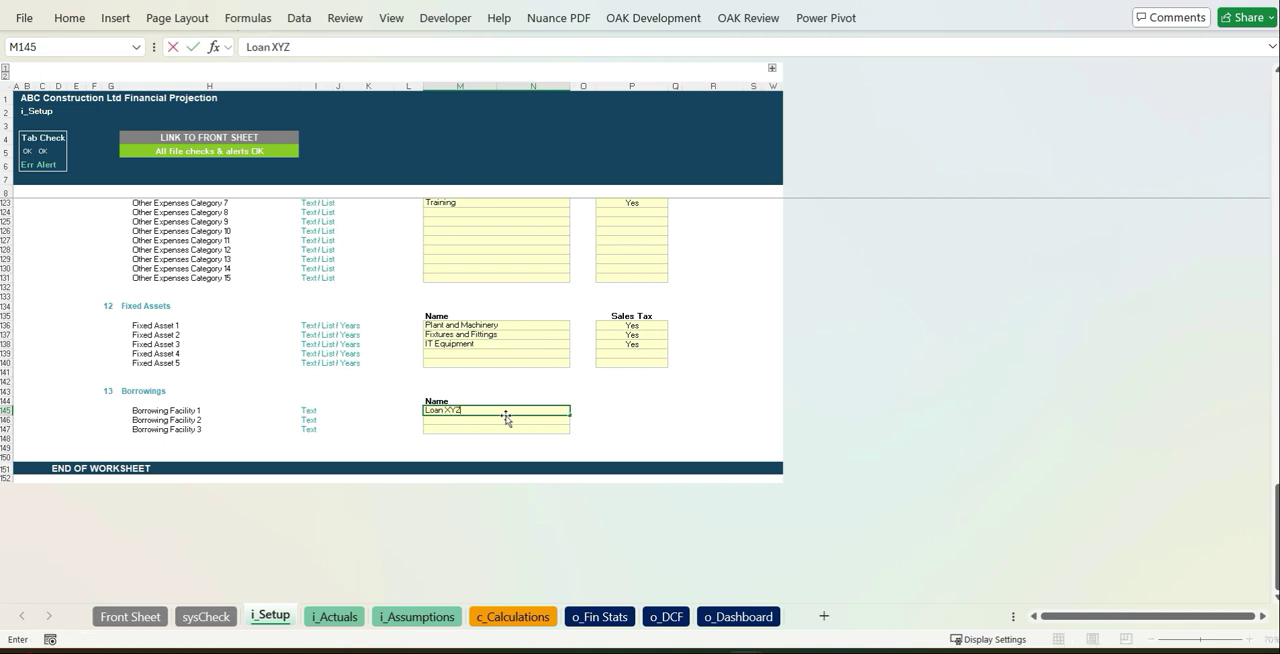
{"action": "type", "text": "n XY"}
{"action": "left_click", "coordinate": [600, 431]}
On the i_Actuals sheet, paste the May 2025 balance sheet asset amounts for fixed assets, inventories and current assets, starting at AA136
{"action": "key", "text": "ctrl+Page_Down"}
{"action": "scroll", "coordinate": [1020, 285], "scroll_direction": "down", "scroll_amount": 15}
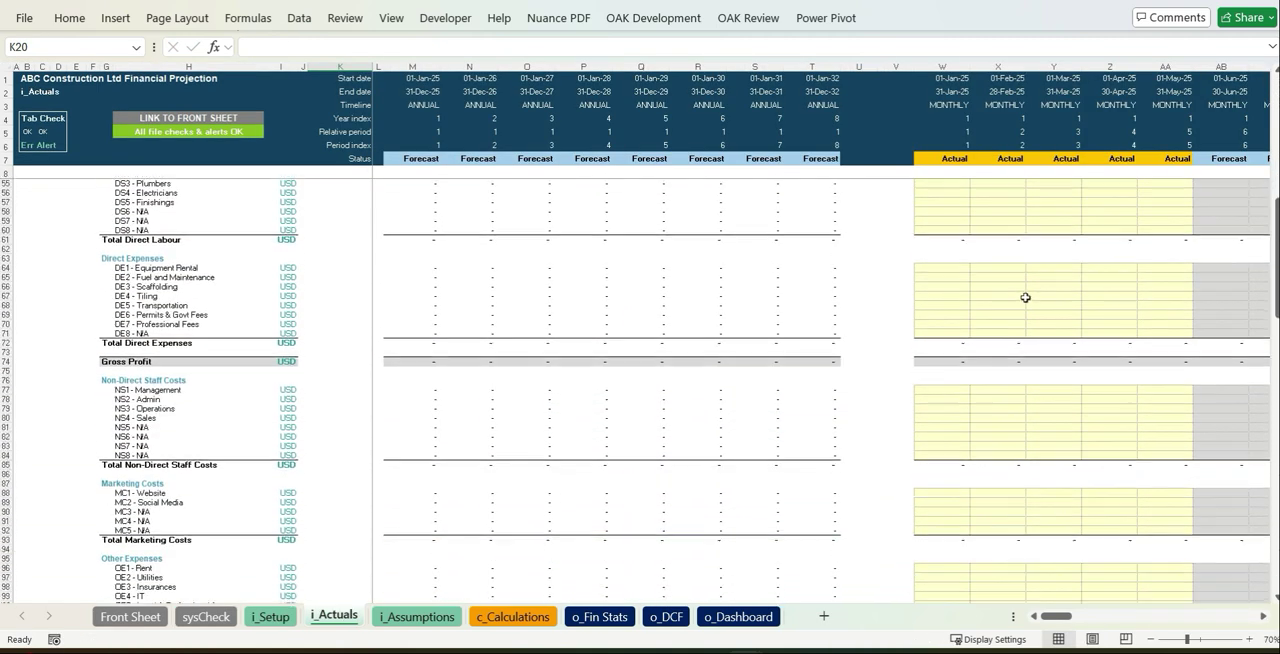
{"action": "scroll", "coordinate": [1022, 299], "scroll_direction": "down", "scroll_amount": 20}
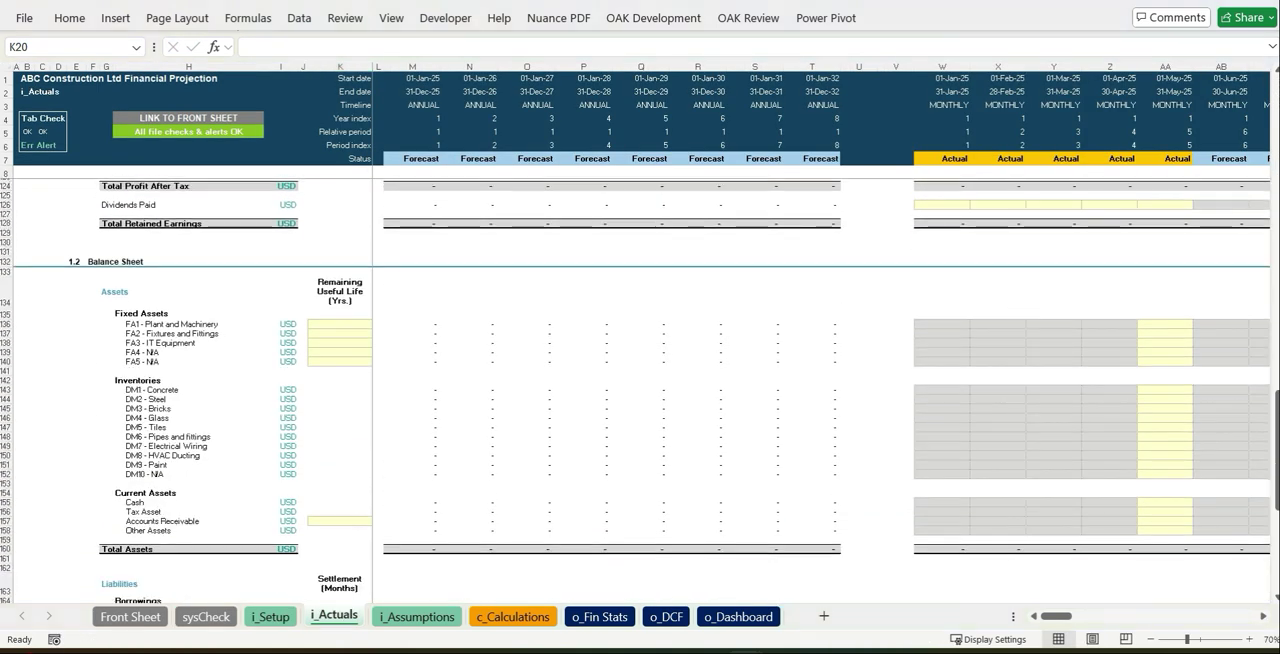
{"action": "left_click", "coordinate": [1165, 324]}
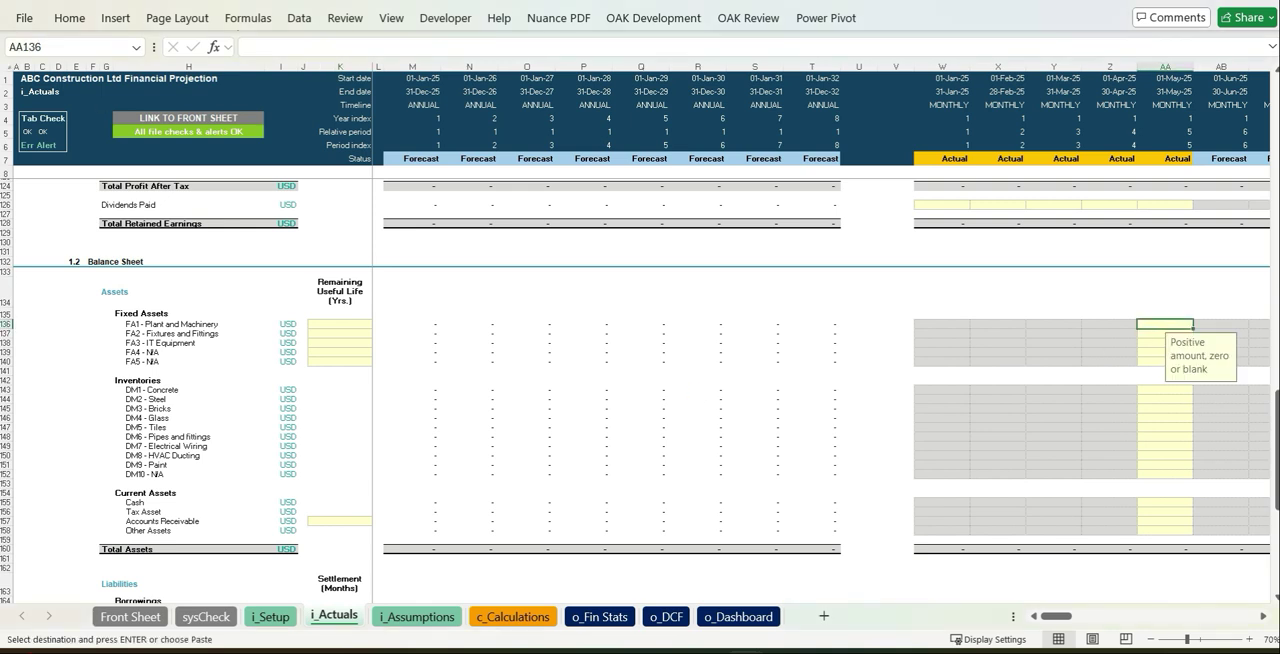
{"action": "key", "text": "ctrl+v"}
{"action": "left_click", "coordinate": [1022, 497]}
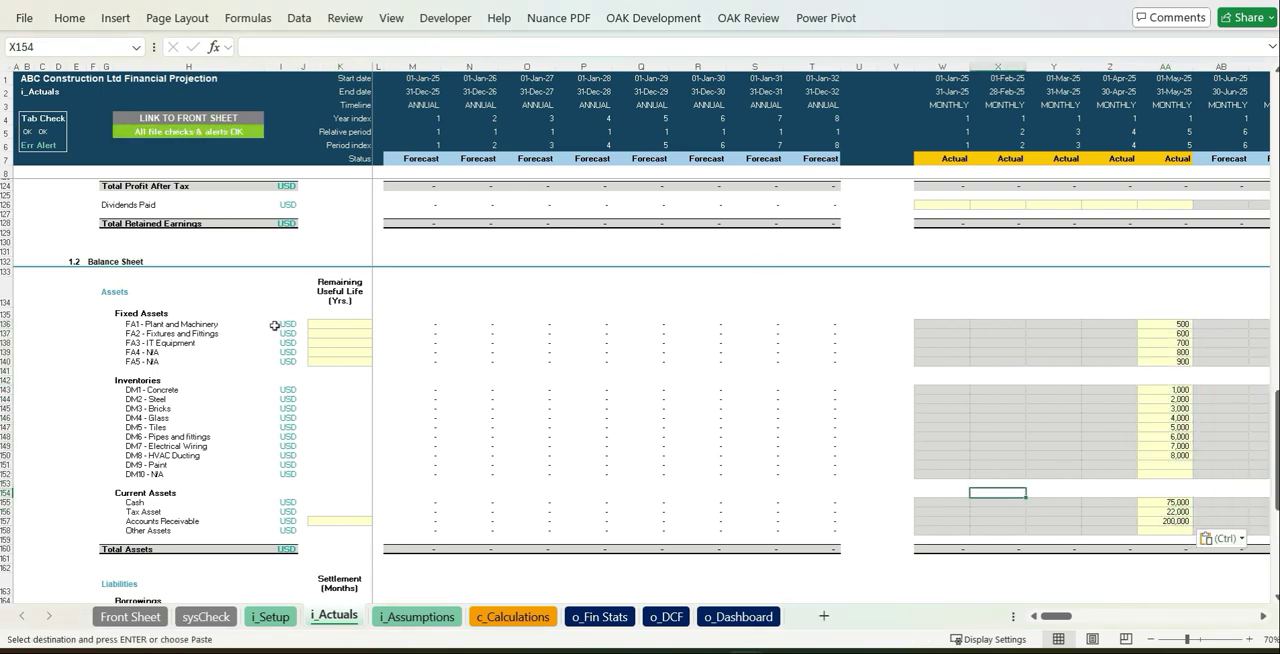
Set the Remaining Useful Life to 2 years for all five fixed assets, FA1 through FA5
{"action": "left_click", "coordinate": [323, 325]}
{"action": "type", "text": "2"}
{"action": "key", "text": "Return"}
{"action": "type", "text": "2"}
{"action": "key", "text": "Return"}
{"action": "type", "text": "2"}
{"action": "key", "text": "Return"}
{"action": "key", "text": "2"}
{"action": "key", "text": "Return"}
{"action": "type", "text": "2"}
{"action": "key", "text": "Return"}
{"action": "key", "text": "Return"}
{"action": "left_click", "coordinate": [527, 399]}
Choose the settlement period in months for Accounts Receivable in K157
{"action": "scroll", "coordinate": [527, 399], "scroll_direction": "down", "scroll_amount": 4}
{"action": "left_click", "coordinate": [332, 400]}
{"action": "left_click", "coordinate": [377, 399]}
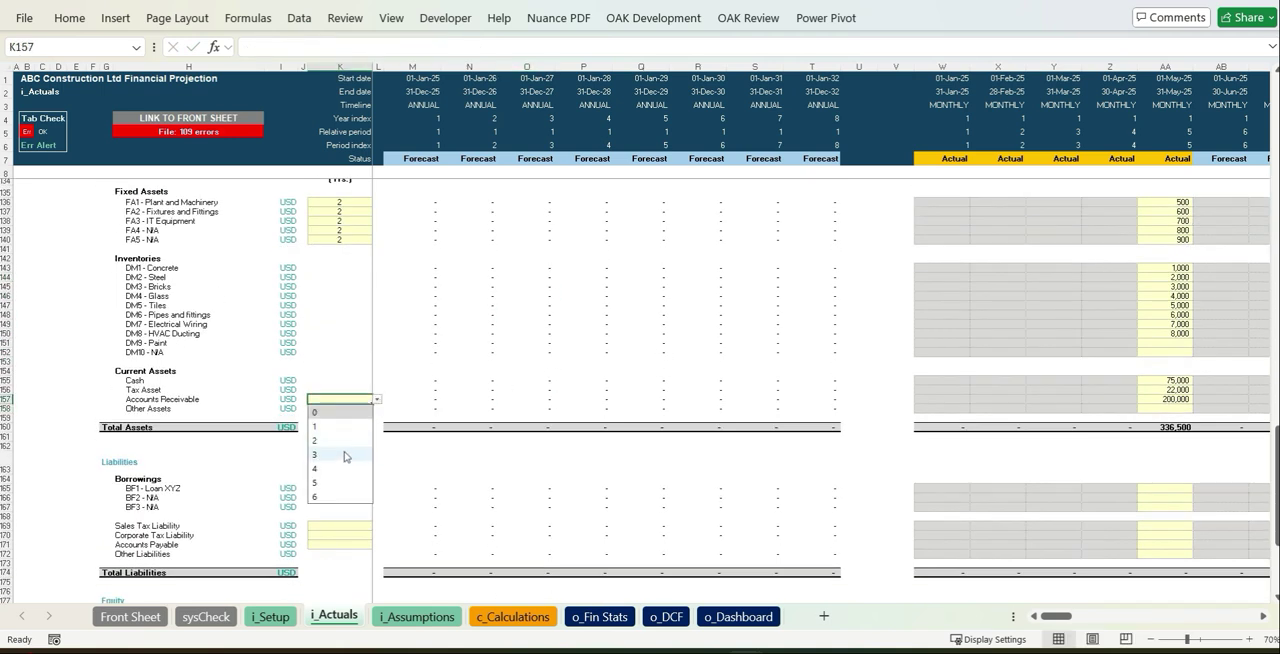
{"action": "left_click", "coordinate": [640, 427]}
Paste the May 2025 liabilities: -66,000 for Loan XYZ, -2,000 for Sales Tax Liability and -35,000 for Accounts Payable
{"action": "scroll", "coordinate": [766, 400], "scroll_direction": "down", "scroll_amount": 8}
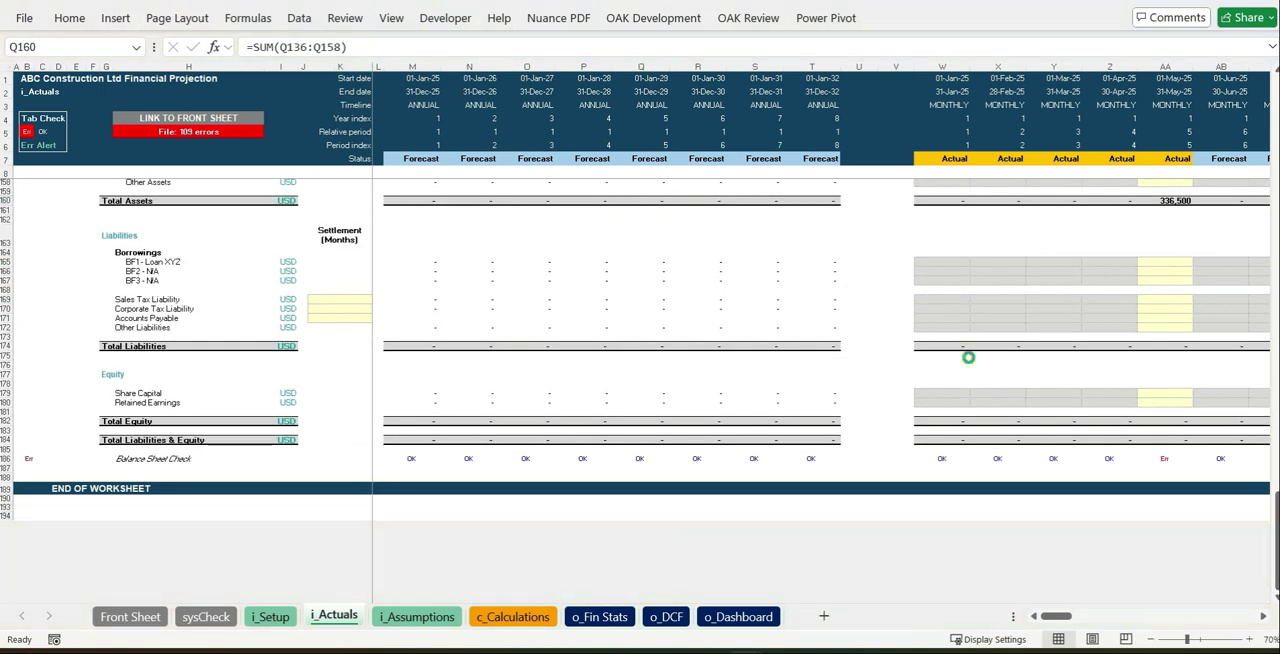
{"action": "left_click", "coordinate": [1177, 265]}
{"action": "key", "text": "ctrl+v"}
Enter -100,000 for May 2025 Share Capital and -133,500 for Retained Earnings
{"action": "left_click", "coordinate": [1172, 389]}
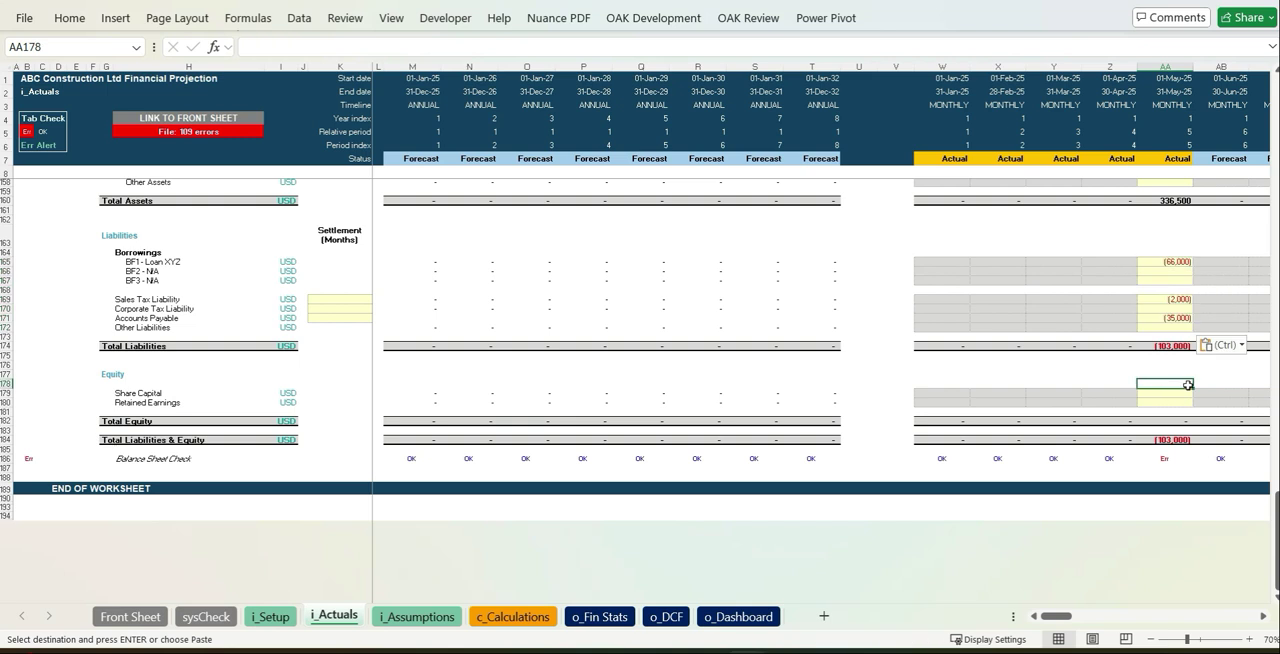
{"action": "left_click", "coordinate": [1176, 394]}
{"action": "type", "text": "-100000"}
{"action": "key", "text": "Return"}
{"action": "type", "text": "-13"}
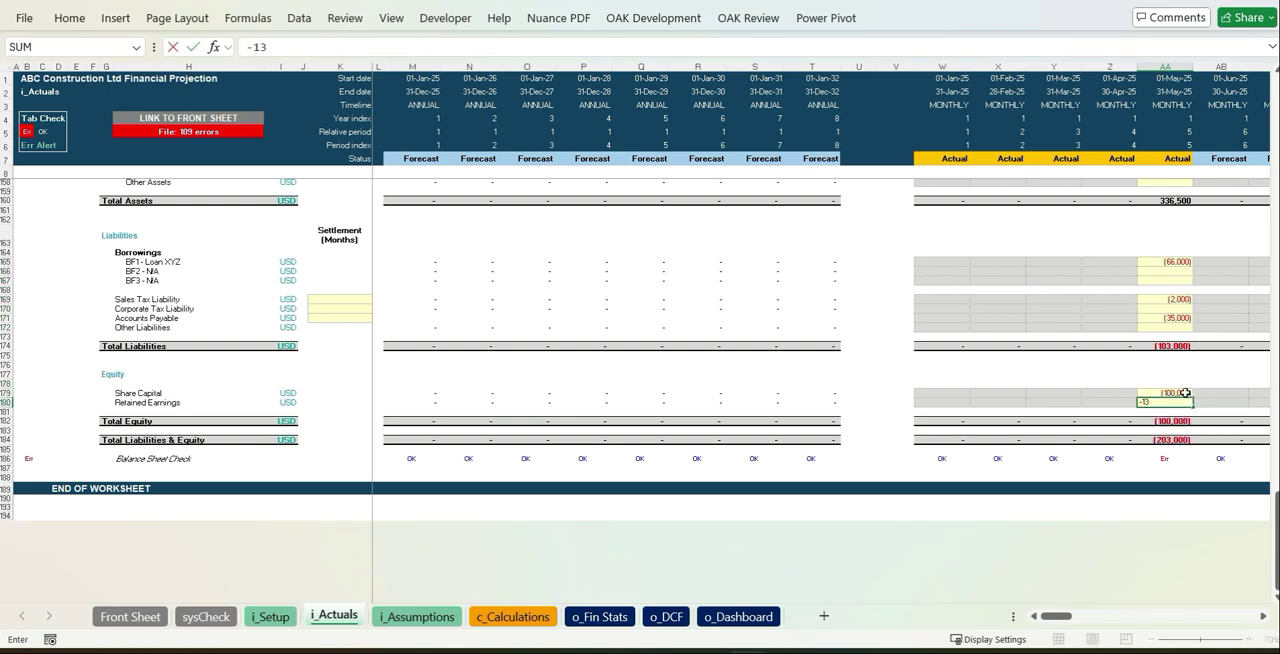
{"action": "key", "text": "Return"}
Set the settlement months to 2 for Sales Tax Liability and 3 for Accounts Payable
{"action": "left_click", "coordinate": [346, 308]}
{"action": "left_click", "coordinate": [377, 301]}
{"action": "left_click", "coordinate": [338, 339]}
{"action": "left_click", "coordinate": [435, 321]}
{"action": "left_click", "coordinate": [362, 318]}
{"action": "left_click", "coordinate": [377, 320]}
{"action": "left_click", "coordinate": [338, 377]}
{"action": "left_click", "coordinate": [530, 303]}
{"action": "left_click", "coordinate": [696, 253]}
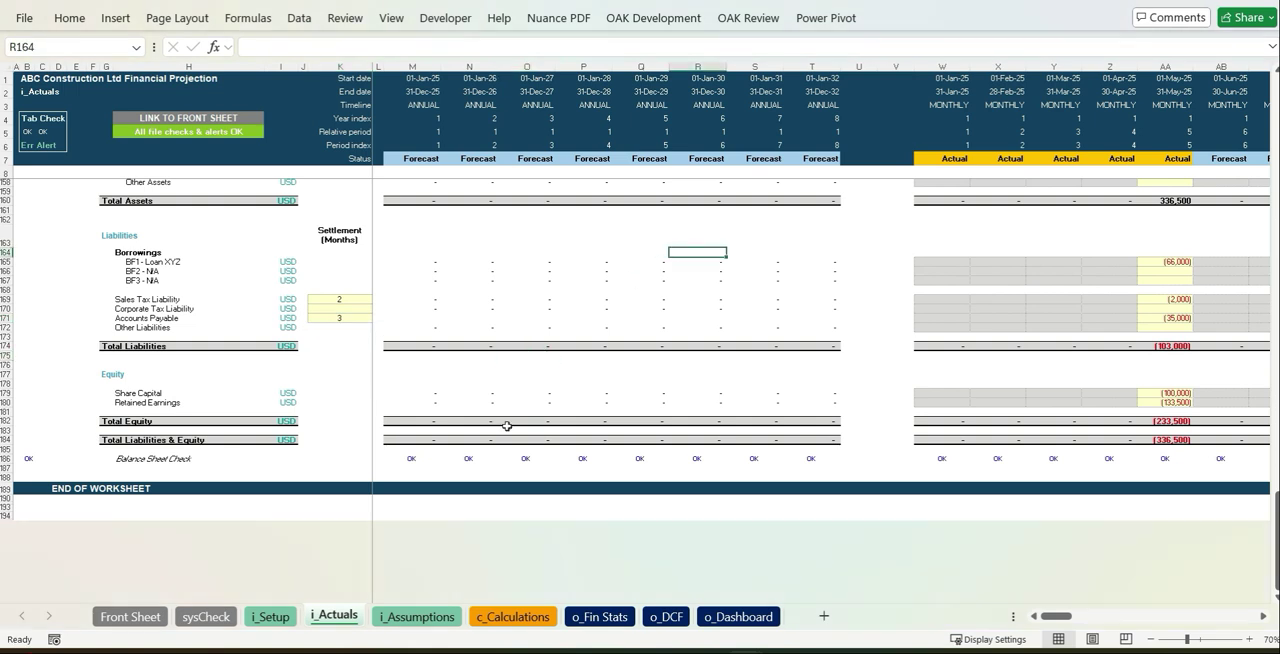
On the i_Assumptions sheet, mark Project A as Existing and describe it as Educational Facilities
{"action": "left_click", "coordinate": [420, 616]}
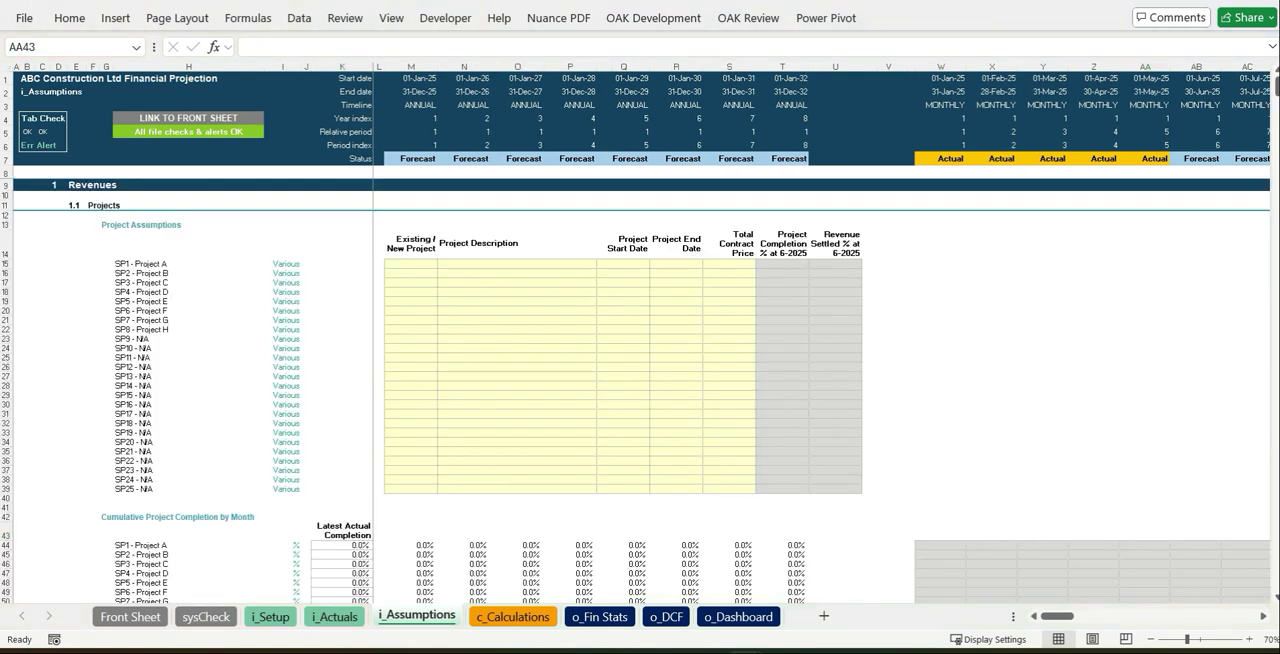
{"action": "left_click", "coordinate": [431, 262]}
{"action": "left_click", "coordinate": [444, 263]}
{"action": "left_click", "coordinate": [412, 277]}
{"action": "left_click", "coordinate": [520, 265]}
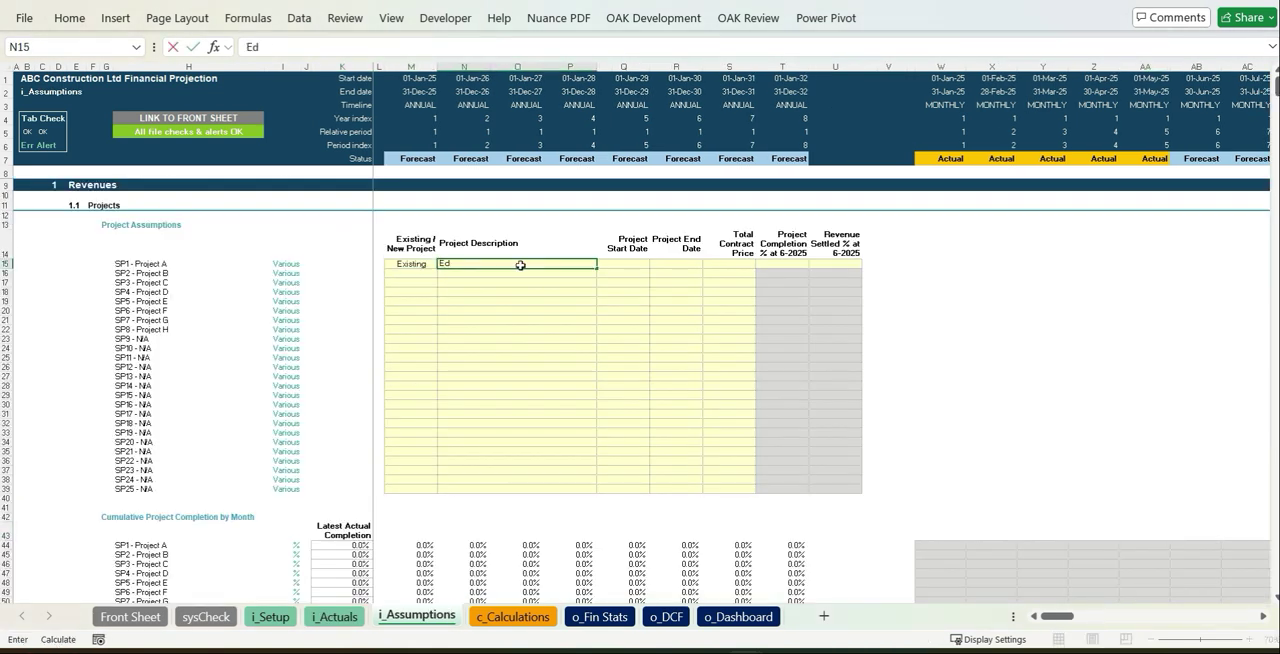
{"action": "type", "text": "Educational Facilities"}
{"action": "key", "text": "Tab"}
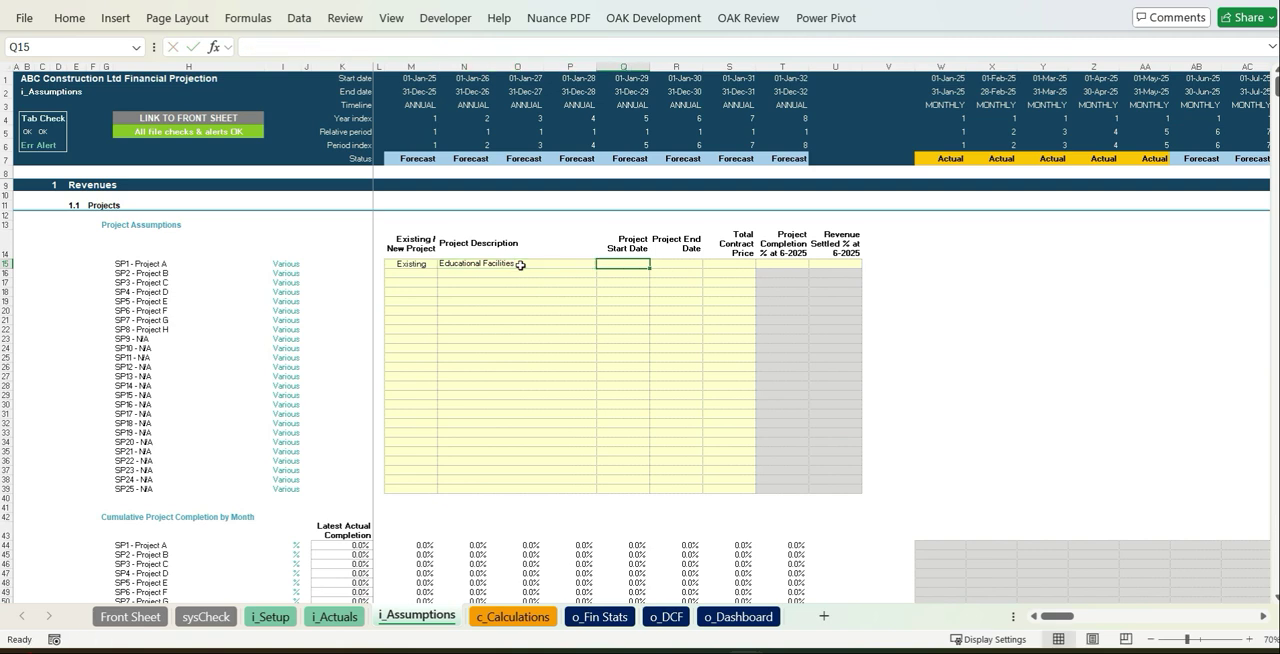
Set Project A's start date to 15/01/2025 and its end date to 15/12/2025
{"action": "type", "text": "15/01/2025"}
{"action": "key", "text": "Tab"}
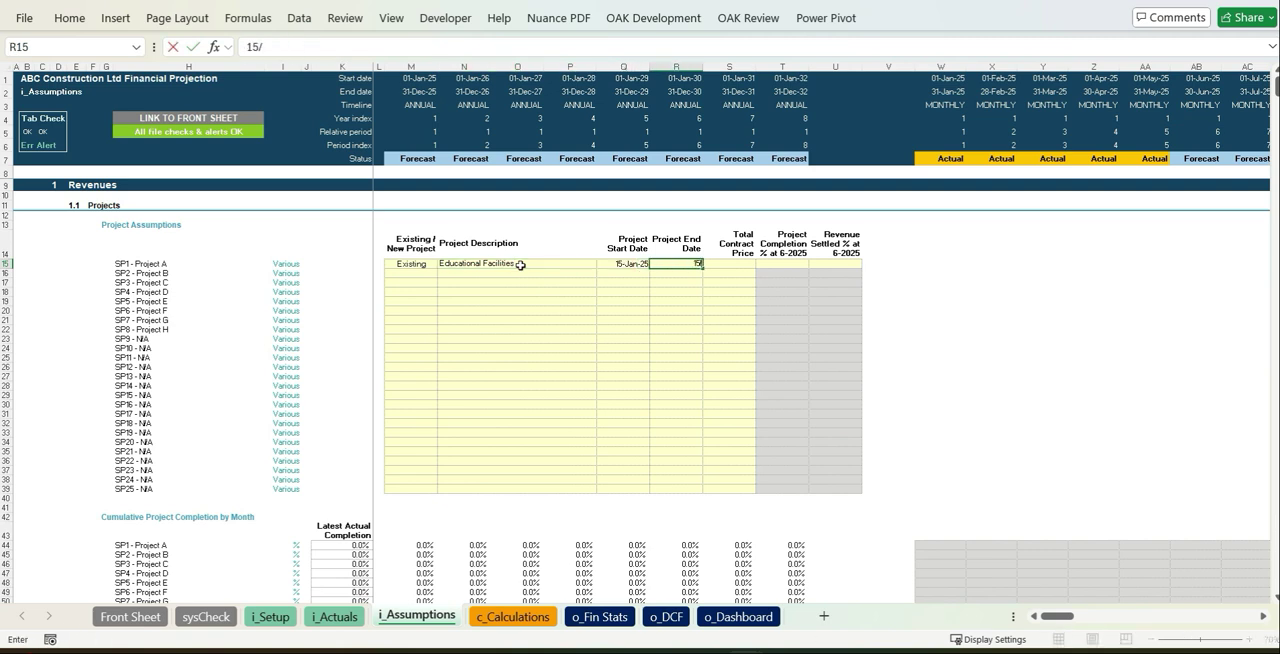
{"action": "type", "text": "15/12/2025"}
{"action": "key", "text": "Tab"}
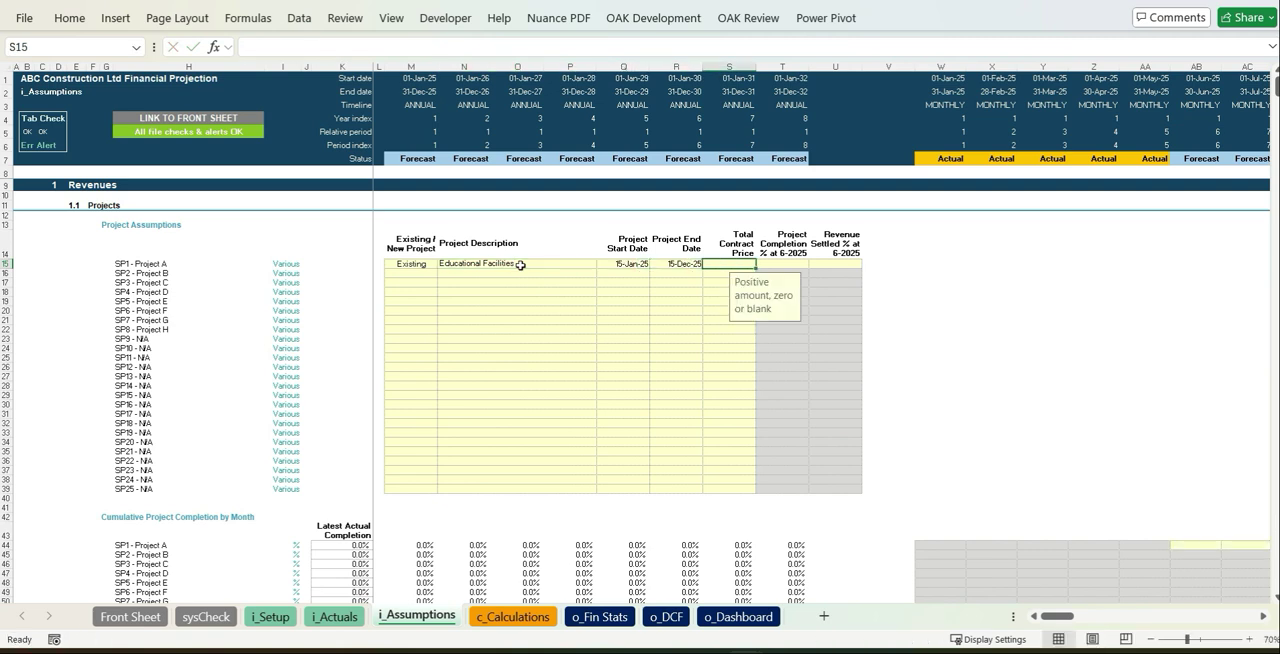
Give Project A a total contract price of 2,250,000, with 30% project completion and 40% revenue settled
{"action": "type", "text": "000"}
{"action": "key", "text": "Return"}
{"action": "type", "text": "30"}
{"action": "key", "text": "Tab"}
{"action": "type", "text": "40"}
{"action": "key", "text": "Return"}
Mark Project B as New and describe it as Healthcare facilities
{"action": "key", "text": "Right"}
{"action": "key", "text": "Right"}
{"action": "left_click", "coordinate": [428, 301]}
{"action": "left_click", "coordinate": [512, 272]}
{"action": "type", "text": "Healthcare facil"}
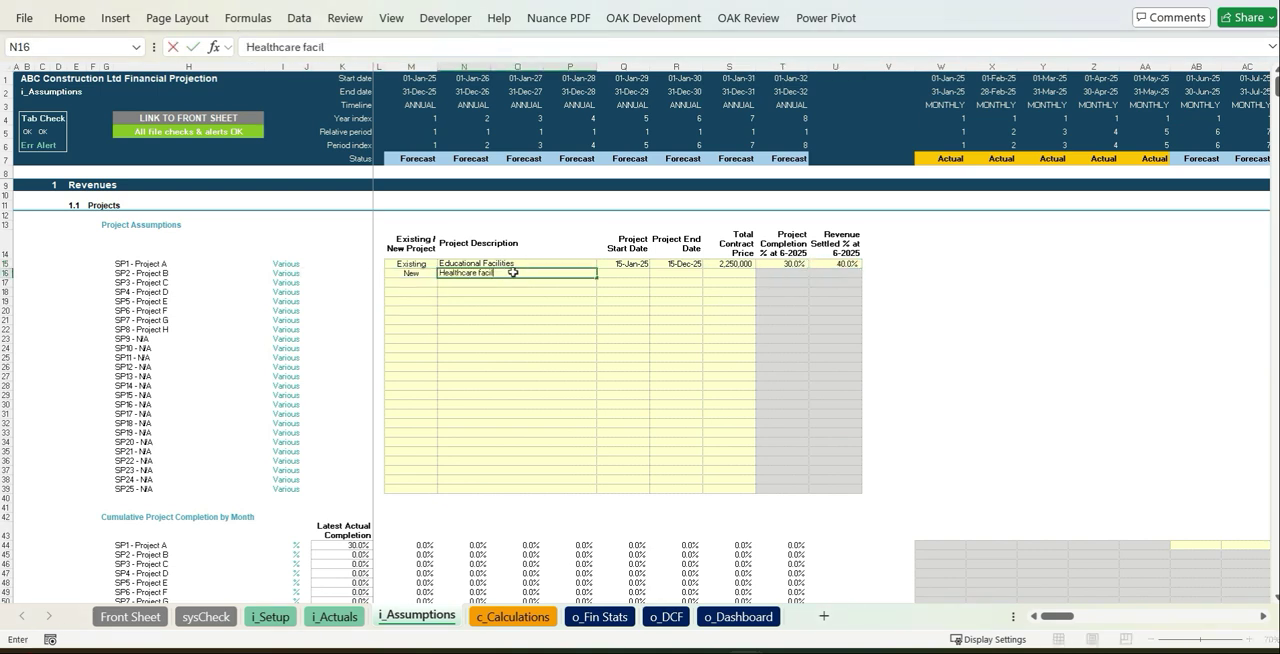
{"action": "type", "text": "ities"}
{"action": "key", "text": "Tab"}
Set Project B's start date to 01-Jan-26, end date to 31-Dec-26 and total contract price to 2,500,000
{"action": "type", "text": "01/01/26"}
{"action": "key", "text": "Tab"}
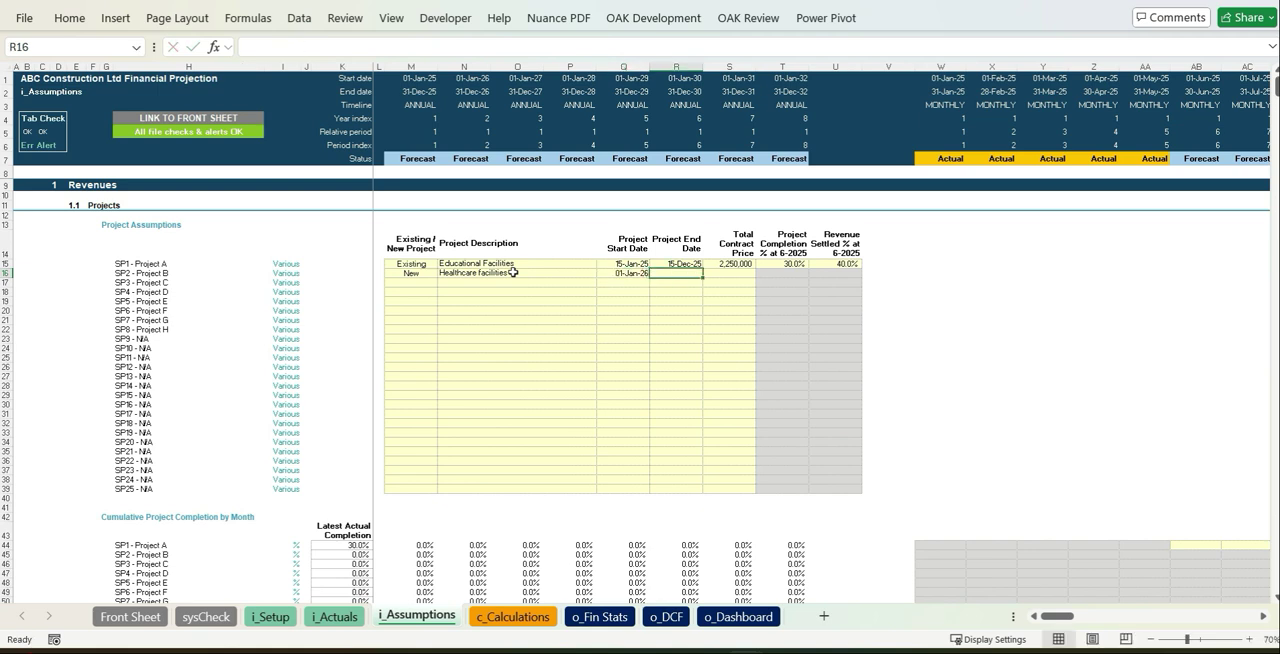
{"action": "key", "text": "Tab"}
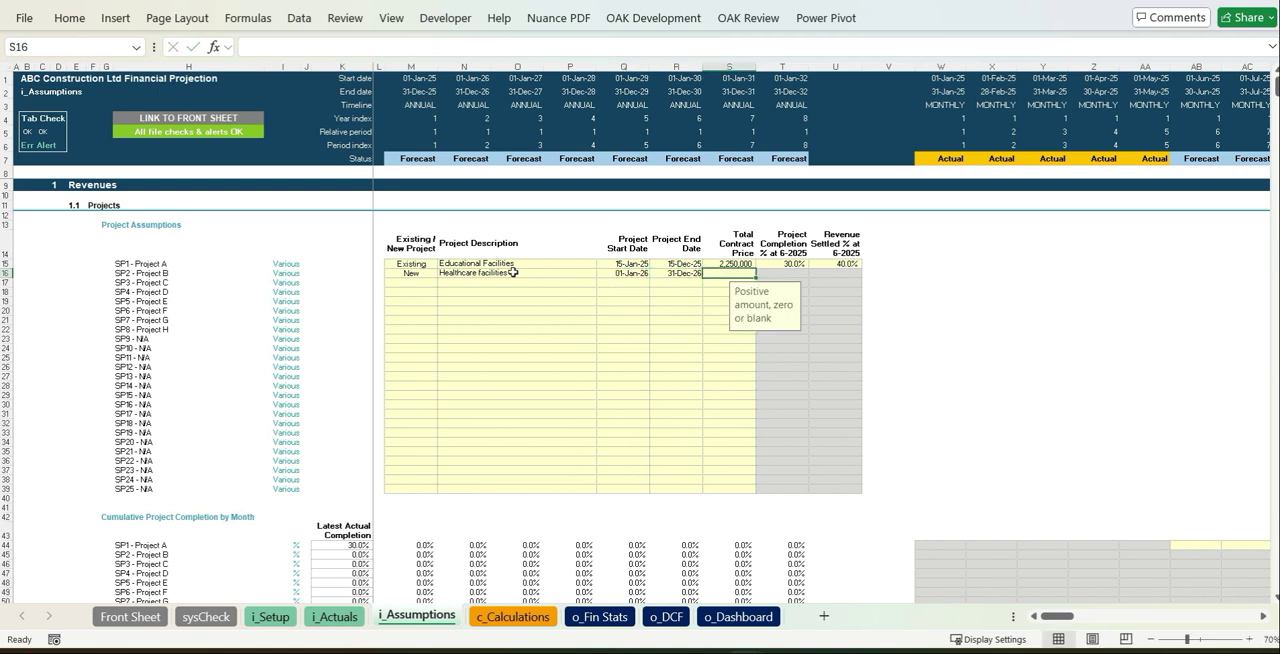
{"action": "key", "text": "Return"}
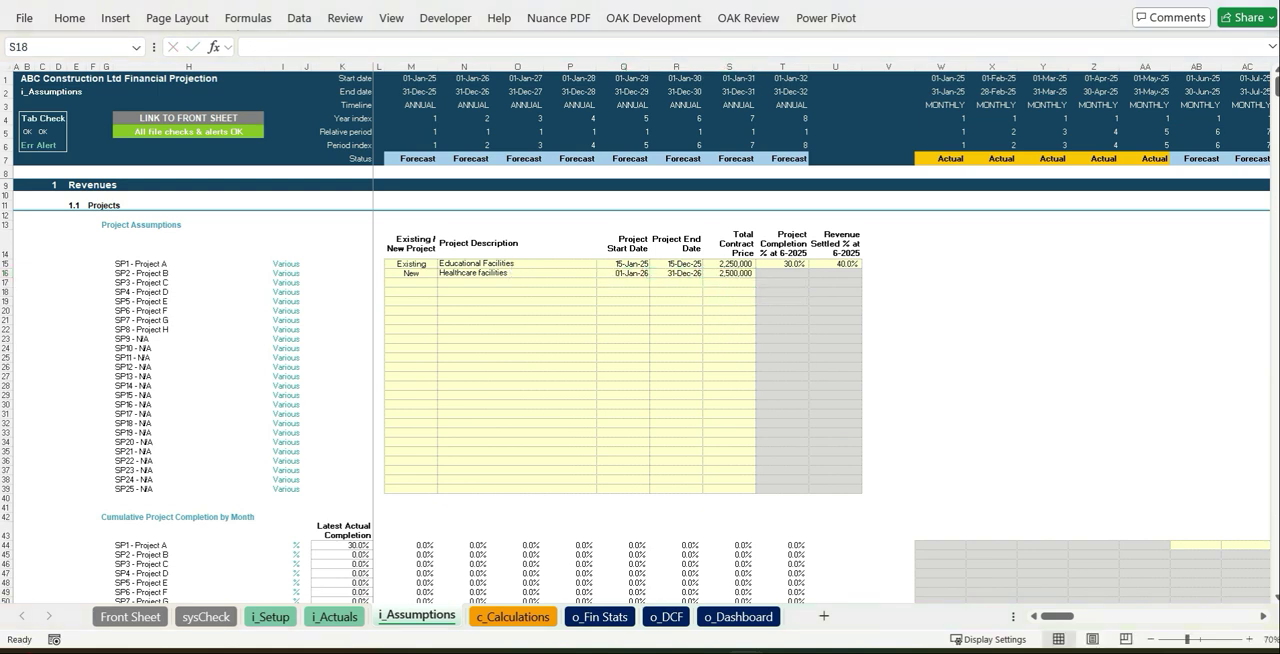
Paste the remaining project rows into the Project Assumptions table
{"action": "key", "text": "ctrl+v"}
{"action": "left_click", "coordinate": [668, 435]}
Paste the prepared monthly percentages from the other window into Cumulative Project Completion by Month, starting at W44
{"action": "scroll", "coordinate": [668, 435], "scroll_direction": "down", "scroll_amount": 9}
{"action": "left_click_drag", "start_coordinate": [990, 360], "coordinate": [1178, 426]}
{"action": "key", "text": "alt+Tab"}
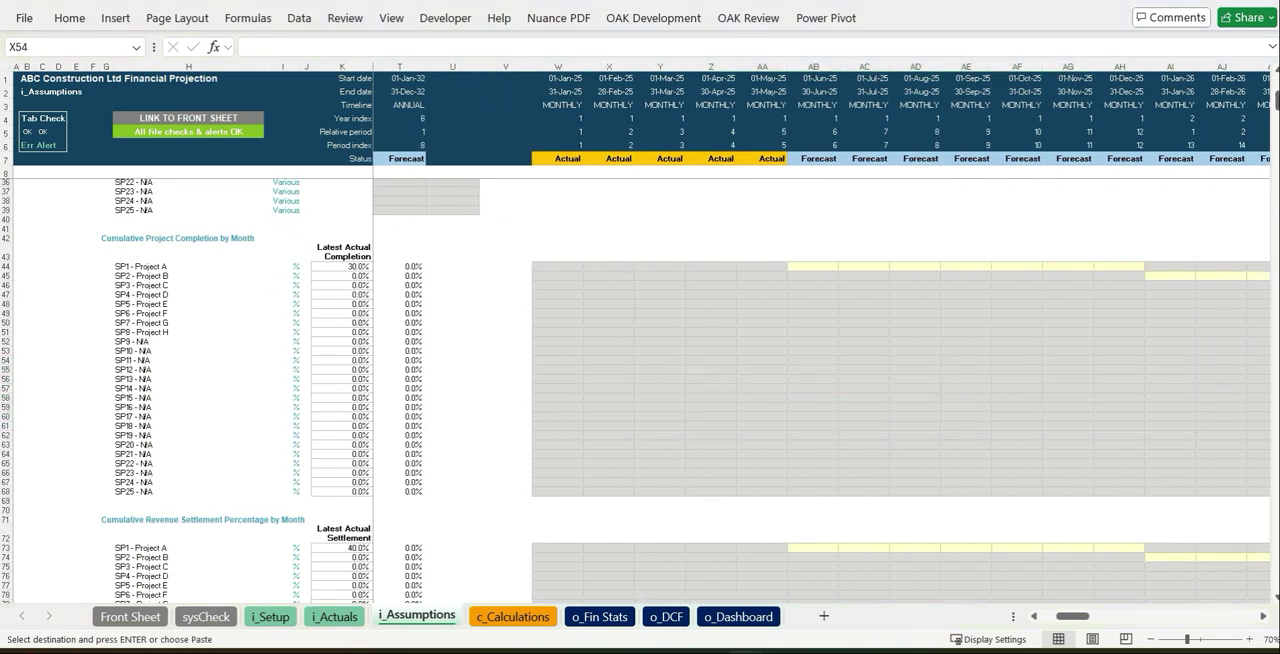
{"action": "left_click", "coordinate": [561, 268]}
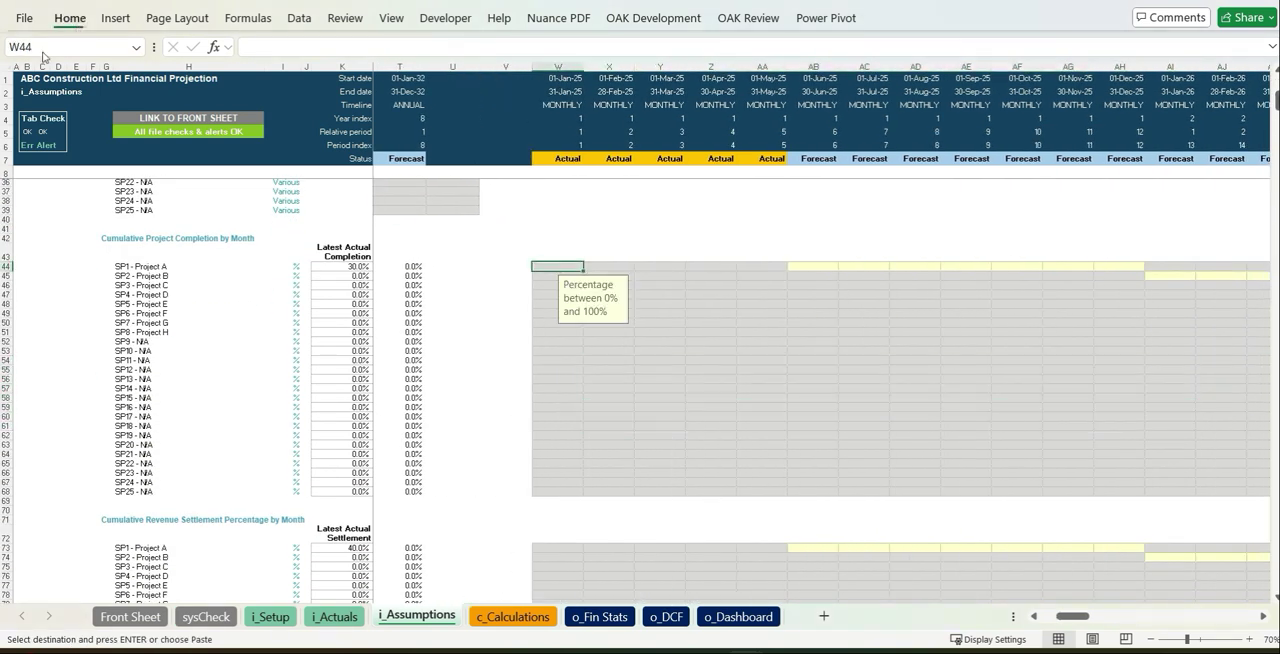
{"action": "left_click", "coordinate": [30, 85]}
{"action": "left_click", "coordinate": [30, 221]}
{"action": "left_click", "coordinate": [805, 358]}
Paste the Direct Material cost per unit for Concrete through Paint across all eight annual columns, starting at M106
{"action": "scroll", "coordinate": [803, 357], "scroll_direction": "down", "scroll_amount": 10}
{"action": "scroll", "coordinate": [797, 356], "scroll_direction": "up", "scroll_amount": 2}
{"action": "left_click_drag", "start_coordinate": [856, 426], "coordinate": [1262, 380]}
{"action": "left_click_drag", "start_coordinate": [1238, 615], "coordinate": [1000, 628]}
{"action": "left_click", "coordinate": [834, 472]}
{"action": "scroll", "coordinate": [838, 472], "scroll_direction": "down", "scroll_amount": 13}
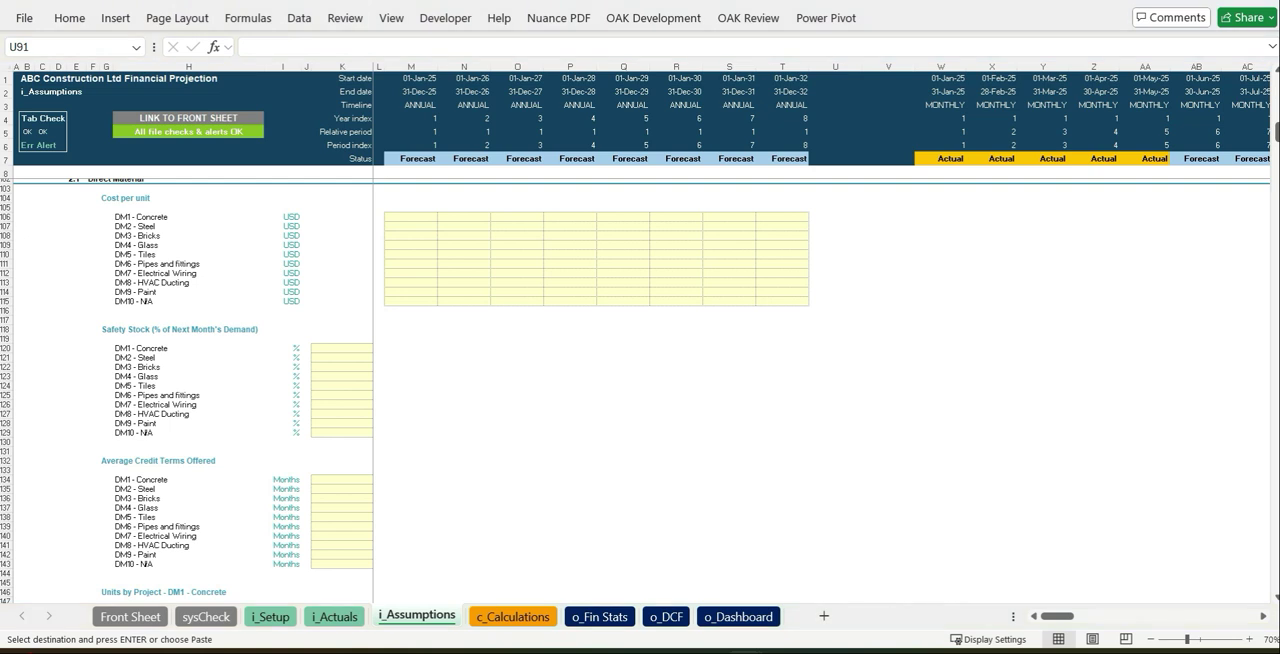
{"action": "left_click", "coordinate": [406, 216]}
{"action": "left_click", "coordinate": [69, 18]}
{"action": "left_click", "coordinate": [30, 85]}
{"action": "left_click", "coordinate": [30, 221]}
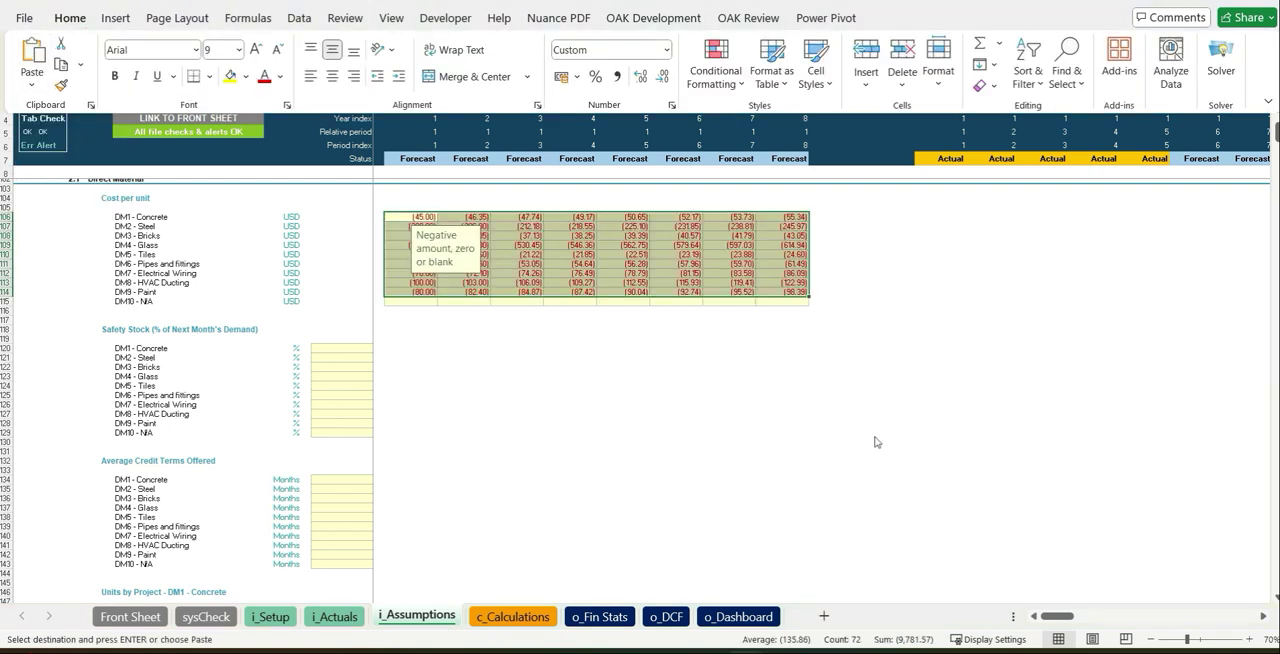
Enter 10% safety stock for Concrete and copy it down through Paint
{"action": "left_click", "coordinate": [337, 349]}
{"action": "type", "text": "10%"}
{"action": "key", "text": "Return"}
{"action": "key", "text": "Up"}
{"action": "key", "text": "ctrl+c"}
{"action": "key", "text": "Down"}
{"action": "key", "text": "Up"}
{"action": "key", "text": "shift+Down"}
{"action": "key", "text": "shift+Down"}
{"action": "key", "text": "shift+Down"}
{"action": "key", "text": "shift+Down"}
{"action": "key", "text": "shift+Down"}
{"action": "key", "text": "shift+Down"}
{"action": "key", "text": "shift+Down"}
{"action": "key", "text": "shift+Down"}
{"action": "key", "text": "ctrl+v"}
{"action": "left_click", "coordinate": [462, 471]}
Set the average credit terms for Concrete to 2 months and copy them down through Paint
{"action": "left_click", "coordinate": [338, 480]}
{"action": "left_click", "coordinate": [377, 481]}
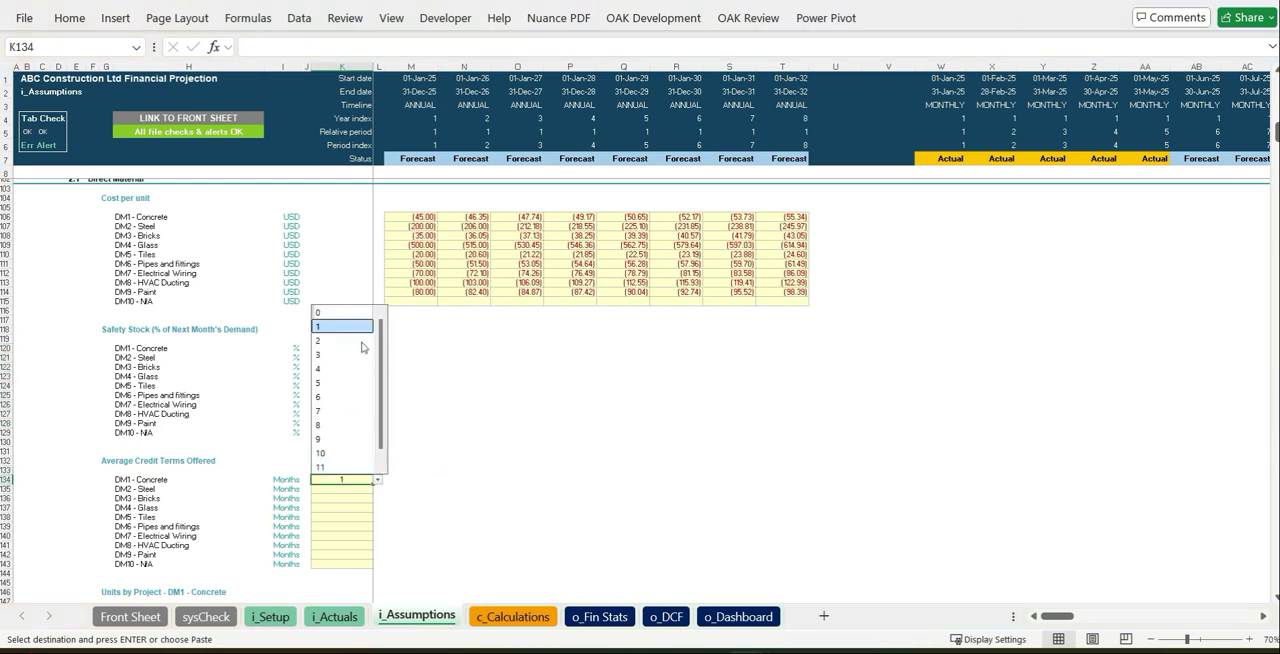
{"action": "key", "text": "ctrl+c"}
{"action": "left_click_drag", "start_coordinate": [348, 489], "coordinate": [348, 561]}
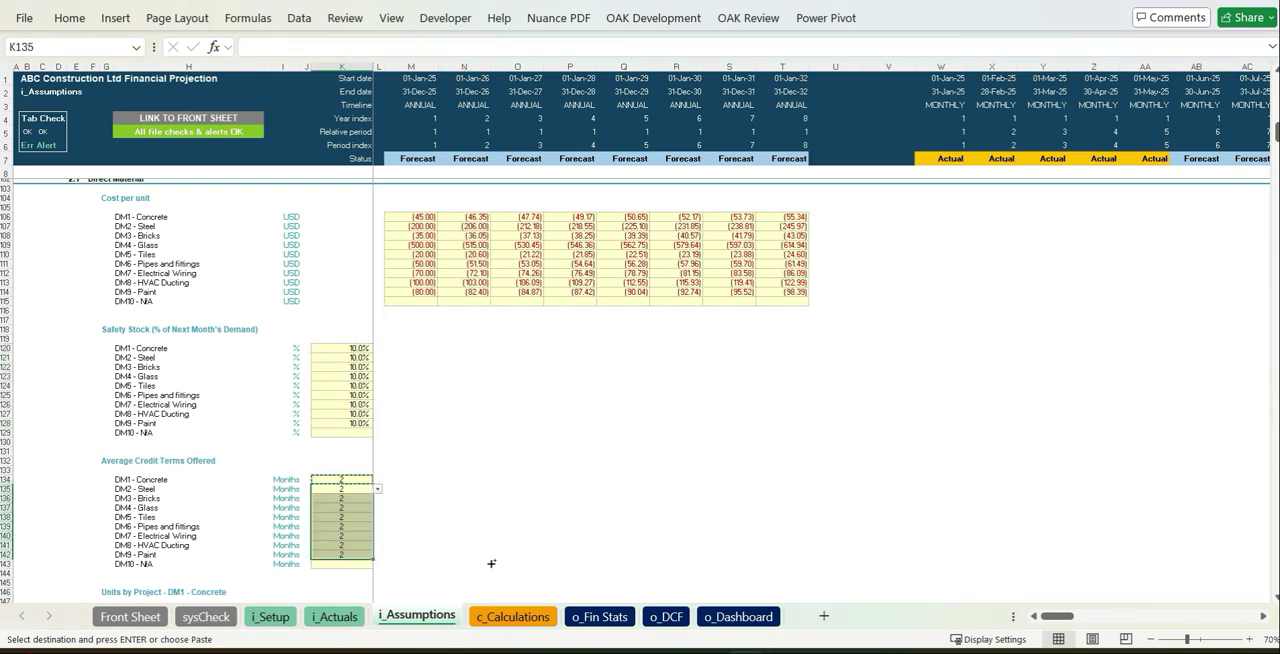
{"action": "key", "text": "ctrl+v"}
{"action": "left_click", "coordinate": [493, 556]}
{"action": "scroll", "coordinate": [520, 540], "scroll_direction": "down", "scroll_amount": 8}
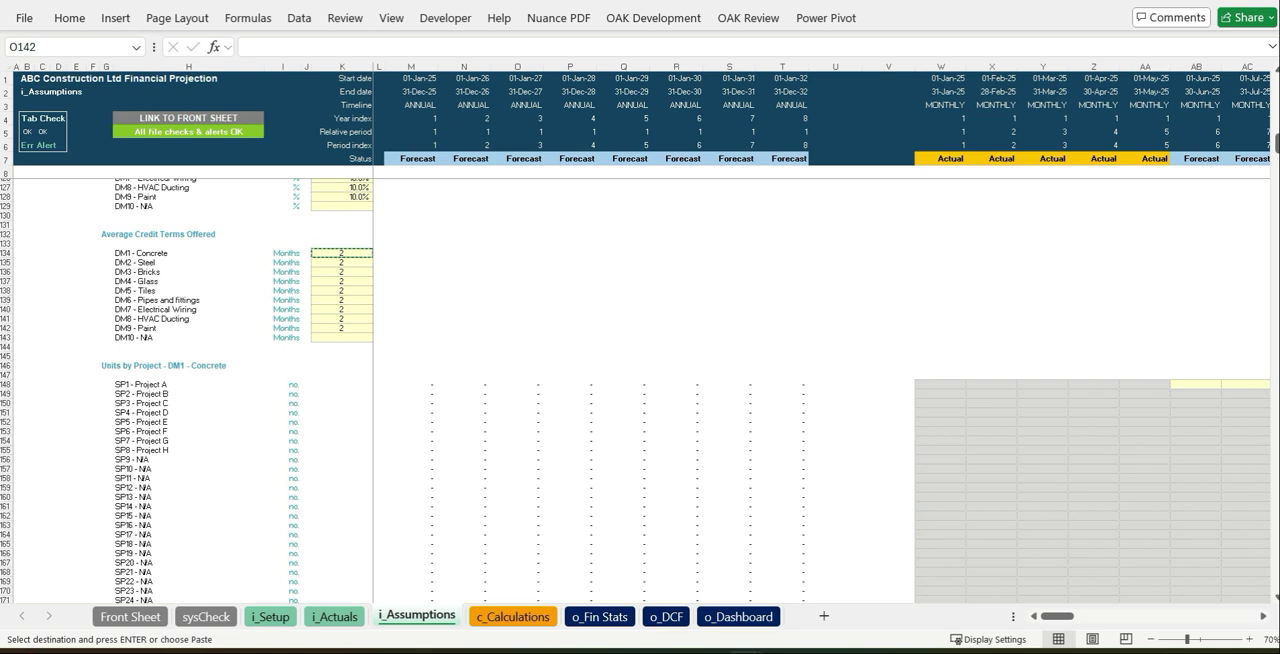
Paste the prepared monthly Units by Project for the direct materials, starting at W148 under Concrete
{"action": "left_click", "coordinate": [940, 384]}
{"action": "left_click", "coordinate": [69, 18]}
{"action": "left_click", "coordinate": [30, 88]}
{"action": "left_click", "coordinate": [29, 211]}
{"action": "scroll", "coordinate": [1058, 290], "scroll_direction": "right", "scroll_amount": 2}
{"action": "left_click_drag", "start_coordinate": [1058, 290], "coordinate": [955, 348]}
{"action": "scroll", "coordinate": [963, 363], "scroll_direction": "down", "scroll_amount": 20}
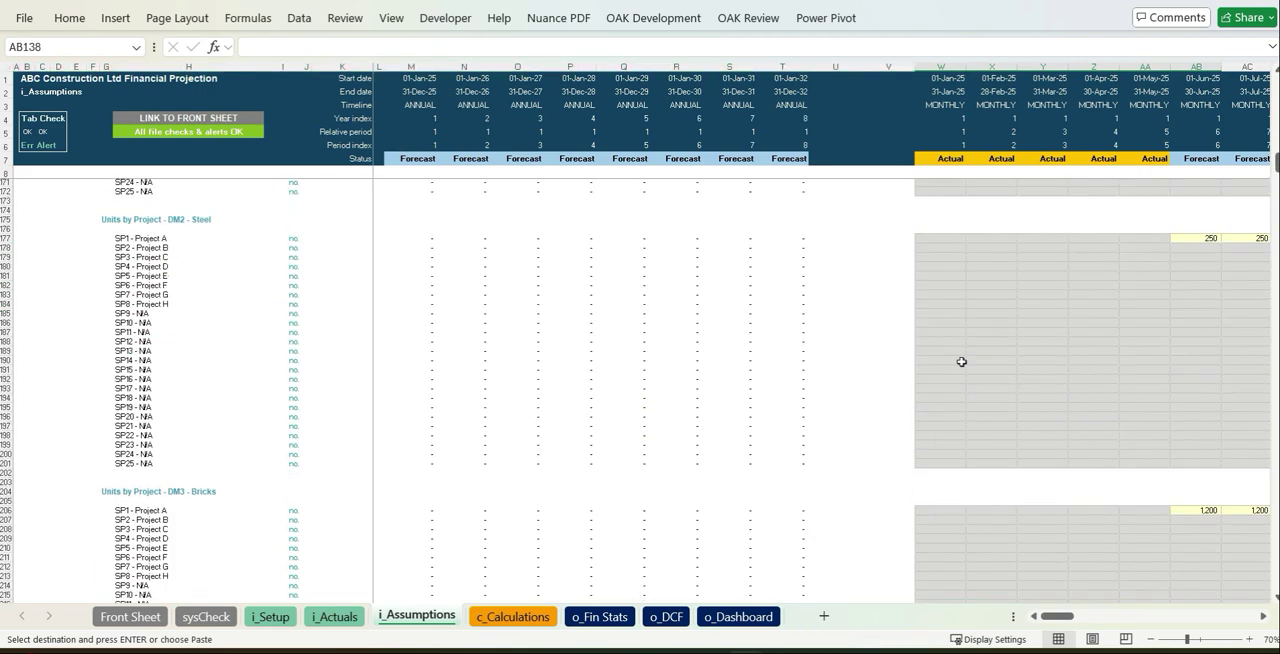
{"action": "scroll", "coordinate": [976, 340], "scroll_direction": "down", "scroll_amount": 20}
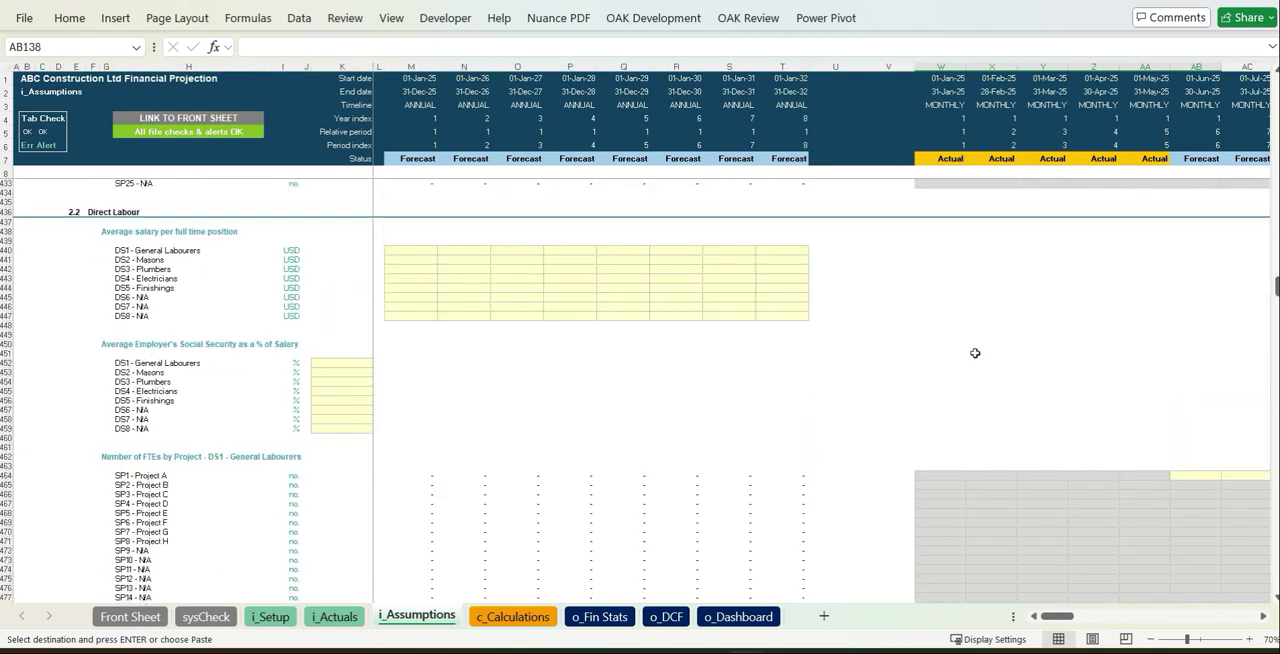
Paste the Direct Labour average salaries for General Labourers through Finishings across all annual columns, starting at M440
{"action": "left_click", "coordinate": [414, 250]}
{"action": "left_click", "coordinate": [69, 18]}
{"action": "left_click", "coordinate": [30, 88]}
{"action": "left_click", "coordinate": [26, 186]}
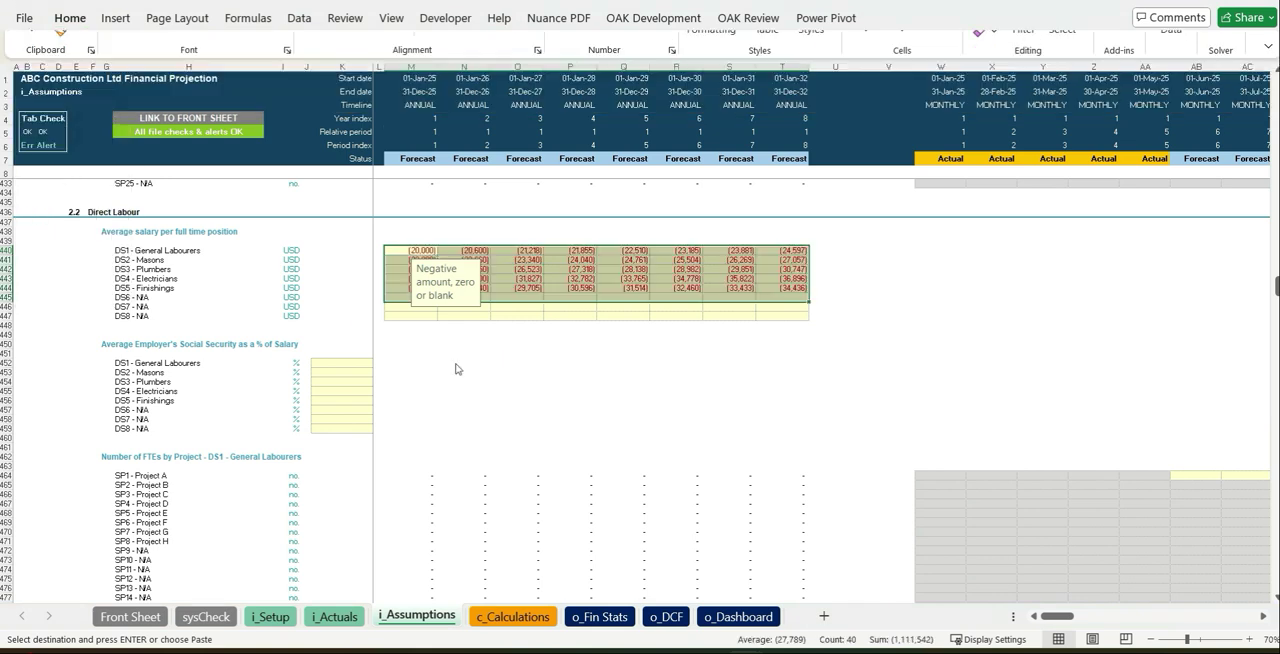
Set the Direct Labour employer's social security to 5% for General Labourers through Finishings, and dismiss the antivirus notification
{"action": "left_click", "coordinate": [360, 363]}
{"action": "type", "text": "5%"}
{"action": "key", "text": "Return"}
{"action": "type", "text": "5%"}
{"action": "key", "text": "Return"}
{"action": "type", "text": "5%"}
{"action": "key", "text": "Return"}
{"action": "type", "text": "5%"}
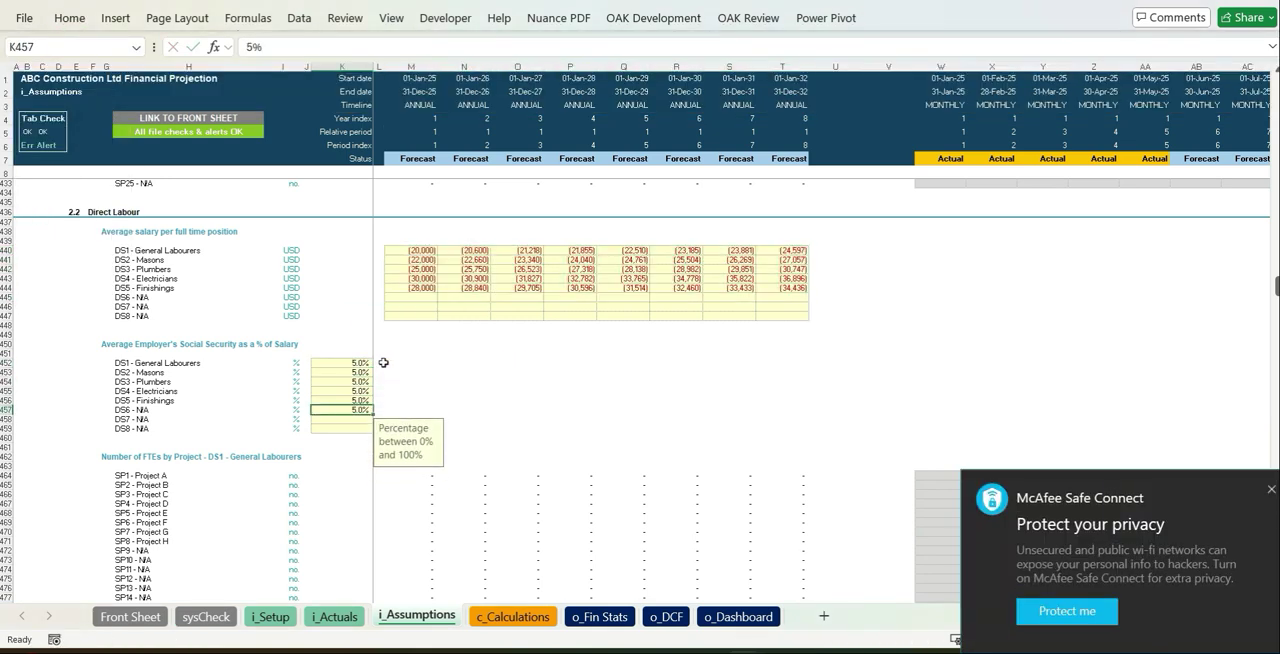
{"action": "left_click", "coordinate": [1270, 489]}
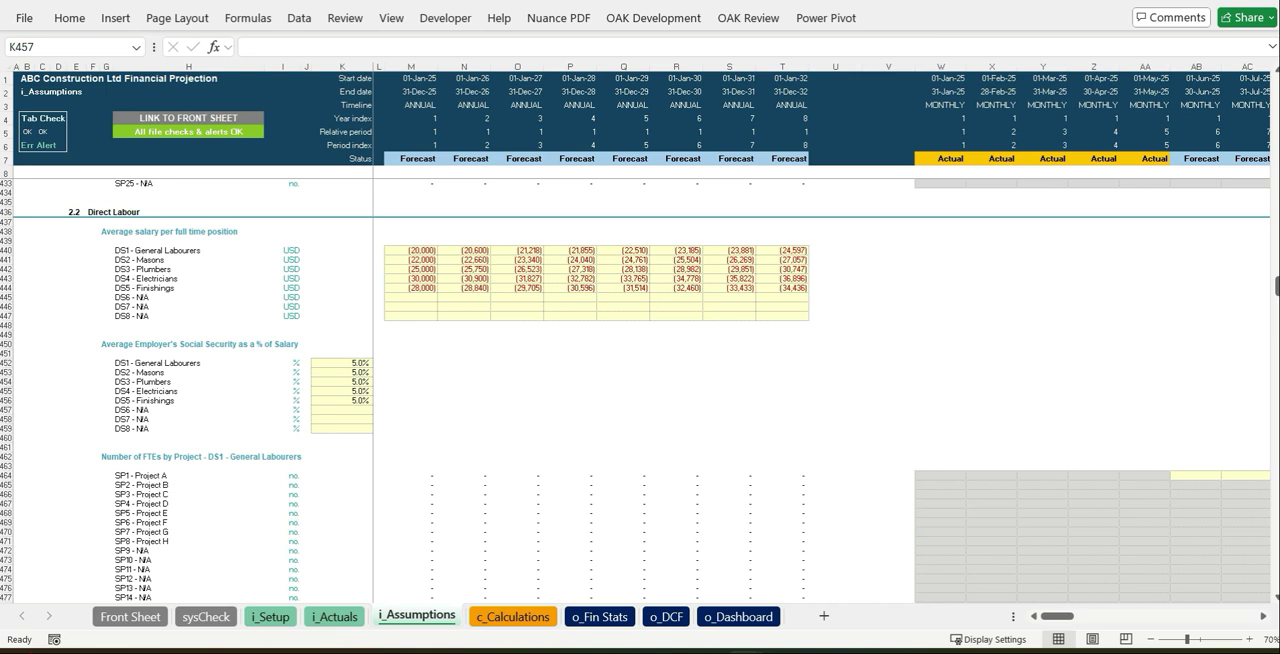
Paste the prepared monthly Number of FTEs by Project for Direct Labour, starting at W464 under General Labourers
{"action": "left_click", "coordinate": [940, 476]}
{"action": "left_click", "coordinate": [69, 18]}
{"action": "left_click", "coordinate": [30, 88]}
{"action": "left_click", "coordinate": [30, 211]}
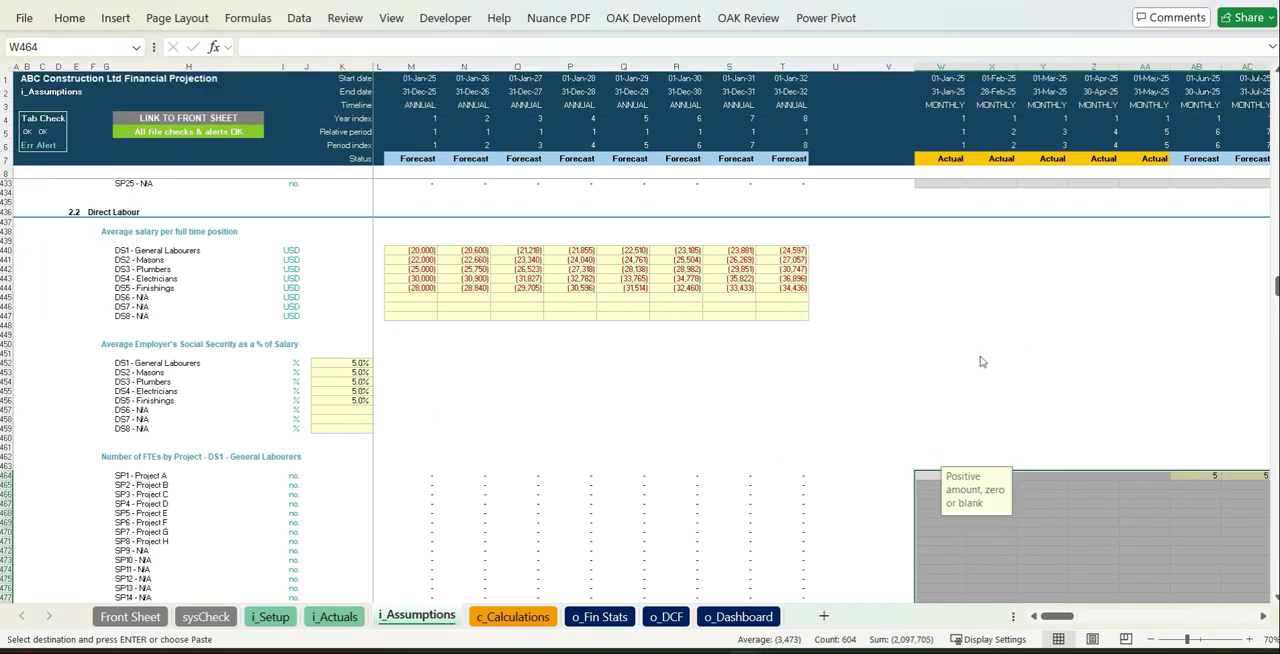
Enter the June 2025 Non-Direct Staff Numbers: Management 2, Admin 3, Operations 3 and Sales 2
{"action": "scroll", "coordinate": [980, 362], "scroll_direction": "down", "scroll_amount": 20}
{"action": "scroll", "coordinate": [1078, 454], "scroll_direction": "down", "scroll_amount": 3}
{"action": "left_click_drag", "start_coordinate": [1085, 434], "coordinate": [940, 494]}
{"action": "scroll", "coordinate": [926, 446], "scroll_direction": "down", "scroll_amount": 20}
{"action": "scroll", "coordinate": [899, 395], "scroll_direction": "down", "scroll_amount": 15}
{"action": "scroll", "coordinate": [1003, 431], "scroll_direction": "up", "scroll_amount": 4}
{"action": "scroll", "coordinate": [1004, 430], "scroll_direction": "down", "scroll_amount": 6}
{"action": "scroll", "coordinate": [1004, 430], "scroll_direction": "down", "scroll_amount": 11}
{"action": "left_click", "coordinate": [1025, 508]}
{"action": "left_click", "coordinate": [1194, 273]}
{"action": "type", "text": "2"}
{"action": "key", "text": "Return"}
{"action": "type", "text": "3"}
{"action": "key", "text": "Return"}
{"action": "key", "text": "Return"}
Copy the June 2025 Non-Direct Staff Numbers across all remaining forecast months
{"action": "key", "text": "Up"}
{"action": "key", "text": "Up"}
{"action": "key", "text": "Up"}
{"action": "key", "text": "shift+Down"}
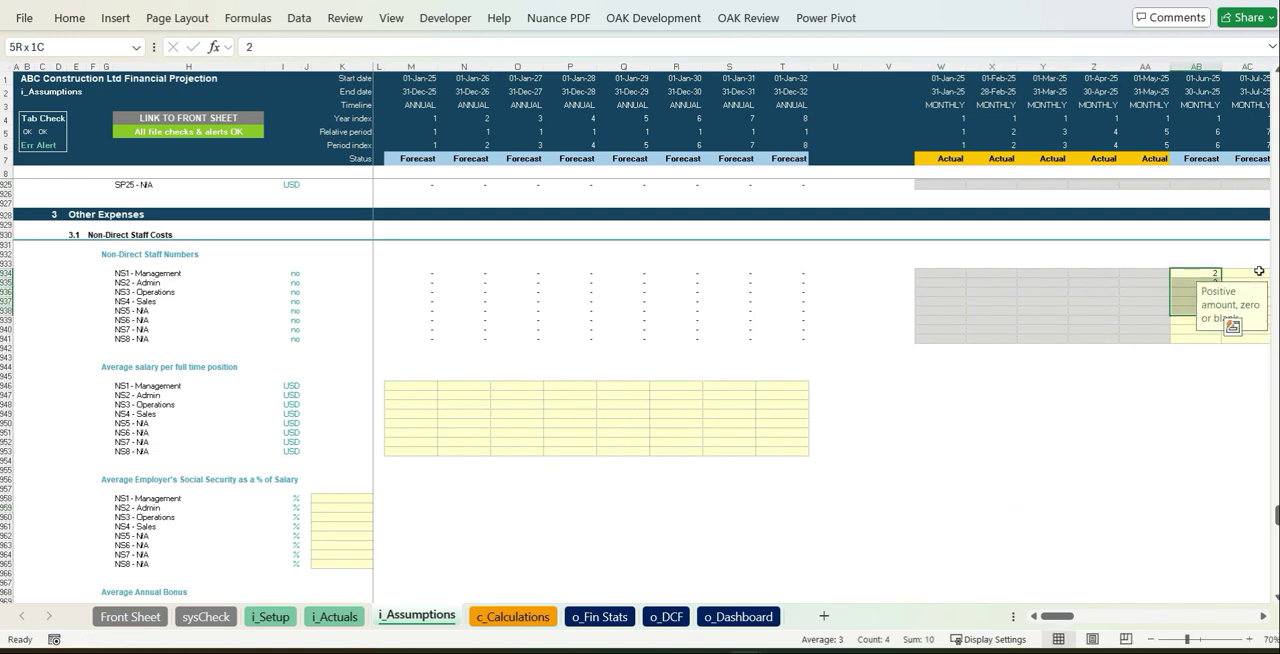
{"action": "key", "text": "ctrl+c"}
{"action": "key", "text": "ctrl+shift+Right"}
{"action": "key", "text": "ctrl+v"}
{"action": "key", "text": "ctrl+Left"}
{"action": "key", "text": "ctrl+Left"}
{"action": "key", "text": "ctrl+Left"}
{"action": "key", "text": "ctrl+Left"}
{"action": "key", "text": "ctrl+Left"}
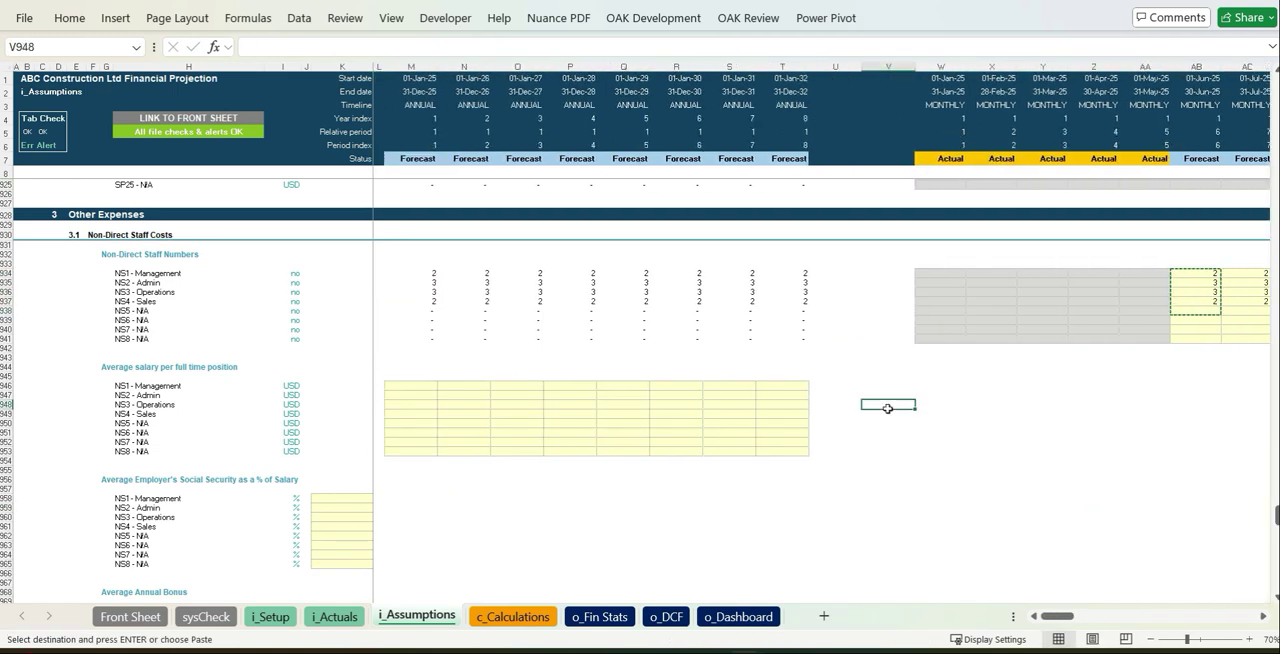
Paste the non-direct staff average salaries for Management through Sales across all annual columns, starting at M946
{"action": "scroll", "coordinate": [887, 408], "scroll_direction": "down", "scroll_amount": 5}
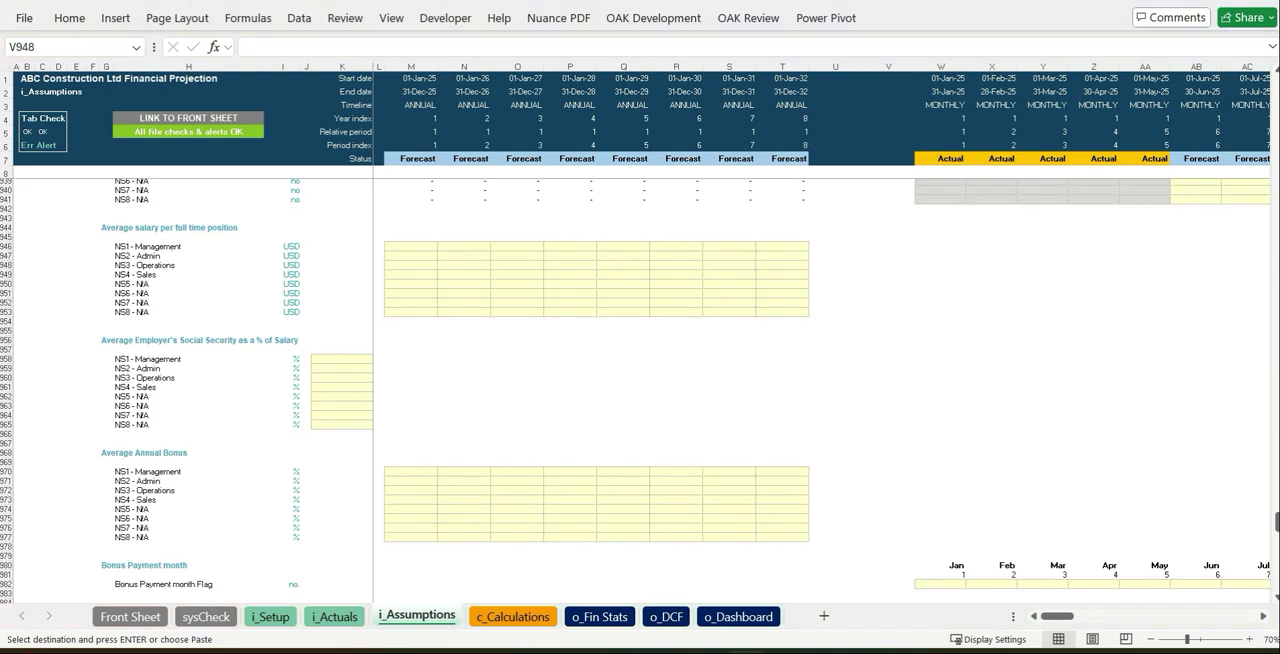
{"action": "left_click", "coordinate": [409, 245]}
{"action": "key", "text": "alt+h"}
{"action": "key", "text": "v"}
{"action": "key", "text": "v"}
Enter 5% employer's social security for Management and copy it down through Sales
{"action": "left_click", "coordinate": [360, 358]}
{"action": "type", "text": "5%"}
{"action": "key", "text": "ctrl+Return"}
{"action": "key", "text": "ctrl+c"}
{"action": "key", "text": "shift+Down"}
{"action": "key", "text": "shift+Down"}
{"action": "key", "text": "shift+Down"}
{"action": "key", "text": "ctrl+v"}
Enter the first-year Average Annual Bonus as 10% for Management and 5% for Admin
{"action": "key", "text": "Right"}
{"action": "key", "text": "Left"}
{"action": "key", "text": "Down"}
{"action": "key", "text": "Down"}
{"action": "key", "text": "Down"}
{"action": "key", "text": "Down"}
{"action": "key", "text": "Down"}
{"action": "key", "text": "Down"}
{"action": "key", "text": "Down"}
{"action": "key", "text": "Down"}
{"action": "key", "text": "Down"}
{"action": "key", "text": "Down"}
{"action": "key", "text": "Down"}
{"action": "key", "text": "Down"}
{"action": "key", "text": "Down"}
{"action": "key", "text": "Up"}
{"action": "key", "text": "Right"}
{"action": "key", "text": "Right"}
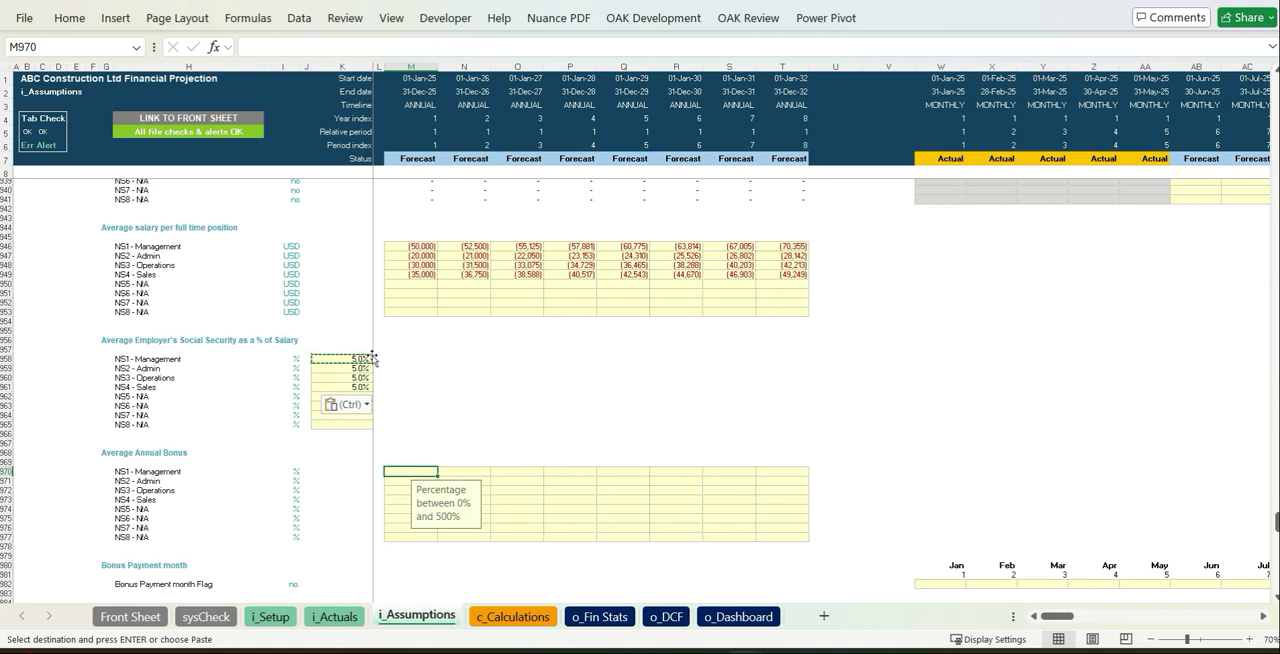
{"action": "type", "text": "10%"}
{"action": "key", "text": "Return"}
{"action": "type", "text": "5%"}
{"action": "key", "text": "ctrl+Return"}
Copy the Management and Admin bonus percentages across all eight annual columns
{"action": "key", "text": "Up"}
{"action": "key", "text": "shift+Down"}
{"action": "key", "text": "ctrl+c"}
{"action": "key", "text": "shift+Right"}
{"action": "key", "text": "shift+Right"}
{"action": "key", "text": "shift+Right"}
{"action": "key", "text": "shift+Right"}
{"action": "key", "text": "shift+Right"}
{"action": "key", "text": "shift+Right"}
{"action": "key", "text": "shift+Right"}
{"action": "key", "text": "ctrl+v"}
{"action": "key", "text": "Down"}
{"action": "key", "text": "Down"}
{"action": "key", "text": "Down"}
{"action": "key", "text": "Down"}
{"action": "key", "text": "Down"}
{"action": "key", "text": "Down"}
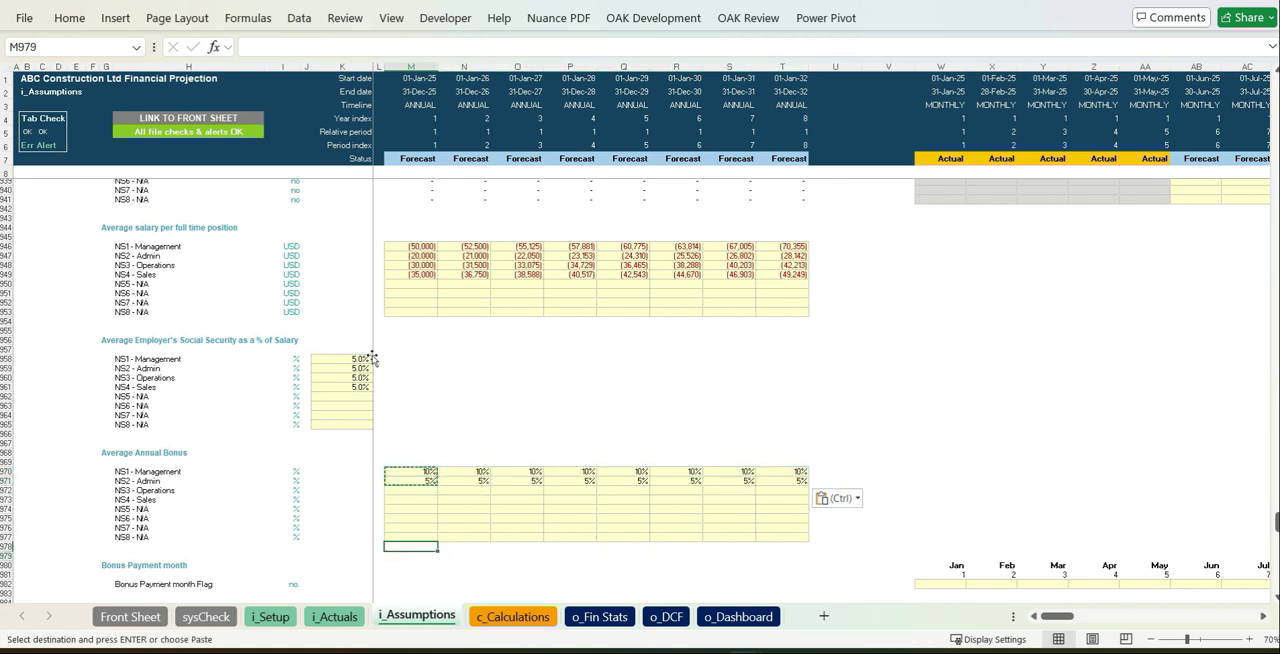
Set the Bonus Payment month Flag to 1 under April
{"action": "scroll", "coordinate": [372, 358], "scroll_direction": "down", "scroll_amount": 6}
{"action": "left_click", "coordinate": [1118, 410]}
{"action": "left_click", "coordinate": [1093, 445]}
Try a different input frequency for the Website marketing cost and return it to Annual
{"action": "scroll", "coordinate": [1000, 450], "scroll_direction": "down", "scroll_amount": 6}
{"action": "left_click", "coordinate": [350, 311]}
{"action": "left_click", "coordinate": [362, 341]}
{"action": "left_click_drag", "start_coordinate": [1150, 386], "coordinate": [673, 431]}
{"action": "left_click", "coordinate": [350, 311]}
{"action": "left_click", "coordinate": [381, 311]}
{"action": "left_click", "coordinate": [360, 324]}
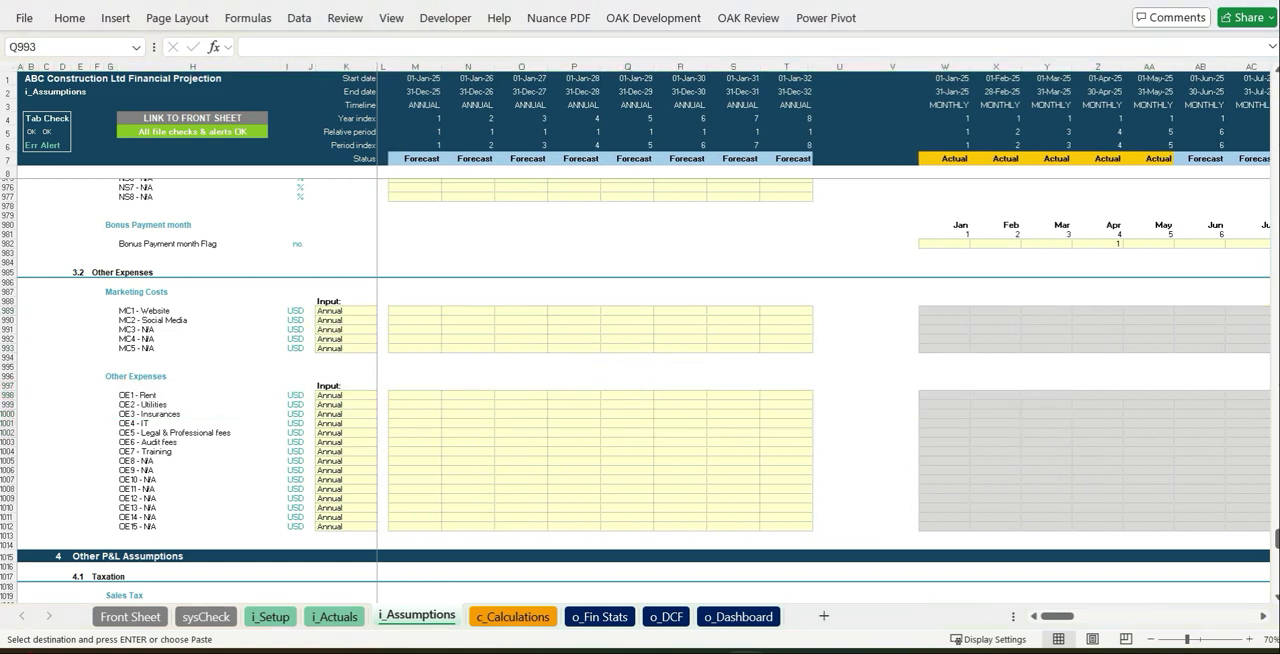
Paste the prepared annual amounts for Marketing Costs and Other Expenses, starting at M989
{"action": "left_click", "coordinate": [414, 311]}
{"action": "left_click", "coordinate": [69, 18]}
{"action": "left_click", "coordinate": [29, 88]}
{"action": "left_click", "coordinate": [30, 213]}
Enter a 15% Sales Tax Rate for the first year and copy it across all eight annual columns
{"action": "scroll", "coordinate": [660, 343], "scroll_direction": "down", "scroll_amount": 12}
{"action": "left_click", "coordinate": [421, 282]}
{"action": "type", "text": "15"}
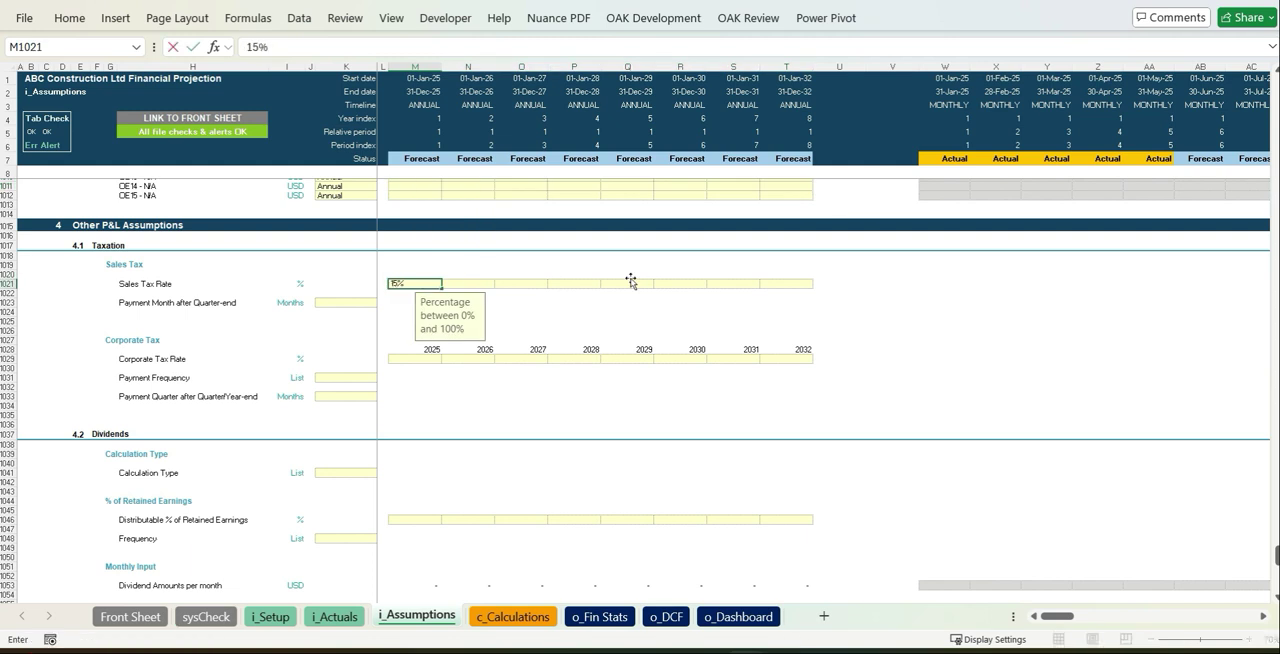
{"action": "key", "text": "ctrl+Return"}
{"action": "key", "text": "ctrl+c"}
{"action": "key", "text": "shift+Right"}
{"action": "key", "text": "shift+Right"}
{"action": "key", "text": "shift+Right"}
{"action": "key", "text": "shift+Right"}
{"action": "key", "text": "shift+Right"}
{"action": "key", "text": "shift+Right"}
{"action": "key", "text": "shift+Right"}
{"action": "key", "text": "shift+Right"}
{"action": "key", "text": "shift+Left"}
{"action": "key", "text": "ctrl+v"}
Set the sales tax Payment Month after Quarter-end to 2
{"action": "left_click", "coordinate": [381, 302]}
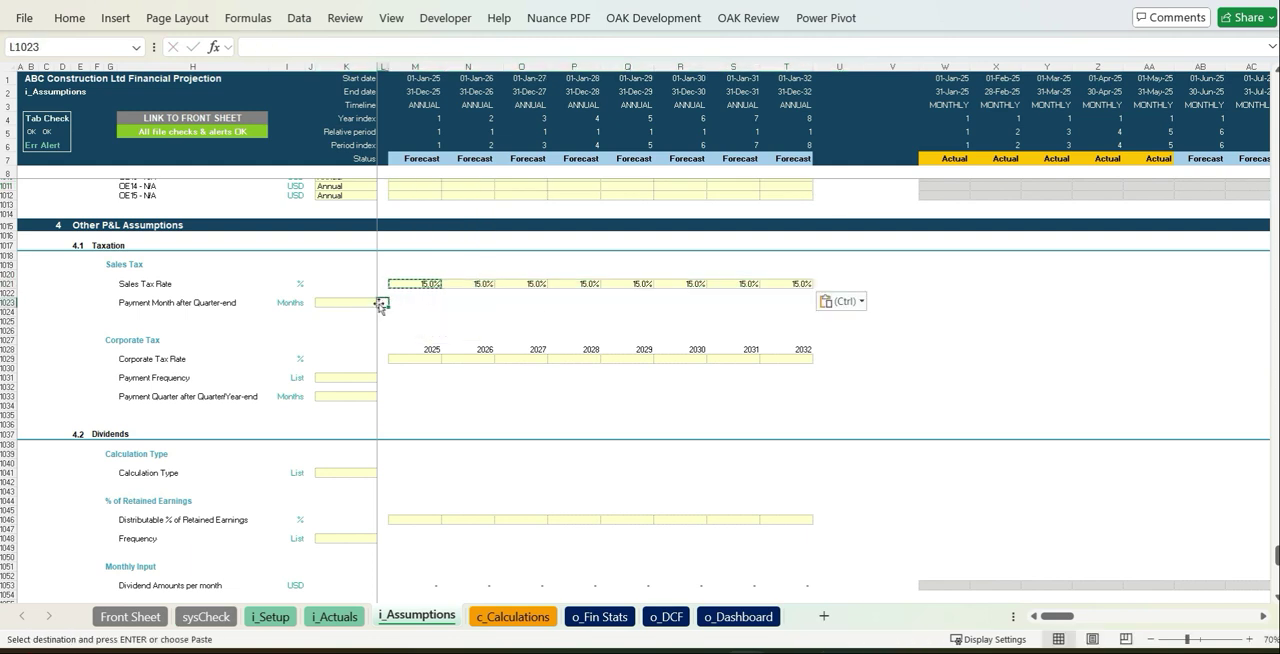
{"action": "left_click", "coordinate": [381, 302]}
{"action": "left_click", "coordinate": [330, 340]}
Enter a 25% Corporate Tax Rate for 2025 and copy it across through 2032
{"action": "left_click", "coordinate": [421, 358]}
{"action": "type", "text": "25"}
{"action": "key", "text": "ctrl+Return"}
{"action": "key", "text": "ctrl+c"}
{"action": "key", "text": "shift+Right"}
{"action": "key", "text": "shift+Right"}
{"action": "key", "text": "shift+Right"}
{"action": "key", "text": "shift+Right"}
{"action": "key", "text": "shift+Right"}
{"action": "key", "text": "shift+Right"}
{"action": "key", "text": "shift+Right"}
{"action": "key", "text": "ctrl+v"}
Set the corporate tax payment frequency to Quarterly, with payment 2 months after the period end
{"action": "left_click", "coordinate": [345, 377]}
{"action": "left_click", "coordinate": [381, 377]}
{"action": "left_click", "coordinate": [335, 390]}
{"action": "left_click", "coordinate": [350, 396]}
{"action": "left_click", "coordinate": [381, 396]}
{"action": "left_click", "coordinate": [347, 438]}
{"action": "left_click", "coordinate": [668, 437]}
Set the dividend Calculation Type to % of Retained Earnings
{"action": "scroll", "coordinate": [668, 437], "scroll_direction": "down", "scroll_amount": 4}
{"action": "left_click", "coordinate": [362, 368]}
{"action": "left_click", "coordinate": [381, 368]}
{"action": "left_click", "coordinate": [372, 382]}
Enter 25% as the Distributable % of Retained Earnings and copy it across all eight annual columns
{"action": "left_click", "coordinate": [434, 416]}
{"action": "type", "text": "25"}
{"action": "key", "text": "ctrl+Return"}
{"action": "key", "text": "ctrl+c"}
{"action": "key", "text": "shift+Right"}
{"action": "key", "text": "shift+Right"}
{"action": "key", "text": "shift+Right"}
{"action": "key", "text": "shift+Right"}
{"action": "key", "text": "shift+Right"}
{"action": "key", "text": "shift+Right"}
{"action": "key", "text": "shift+Right"}
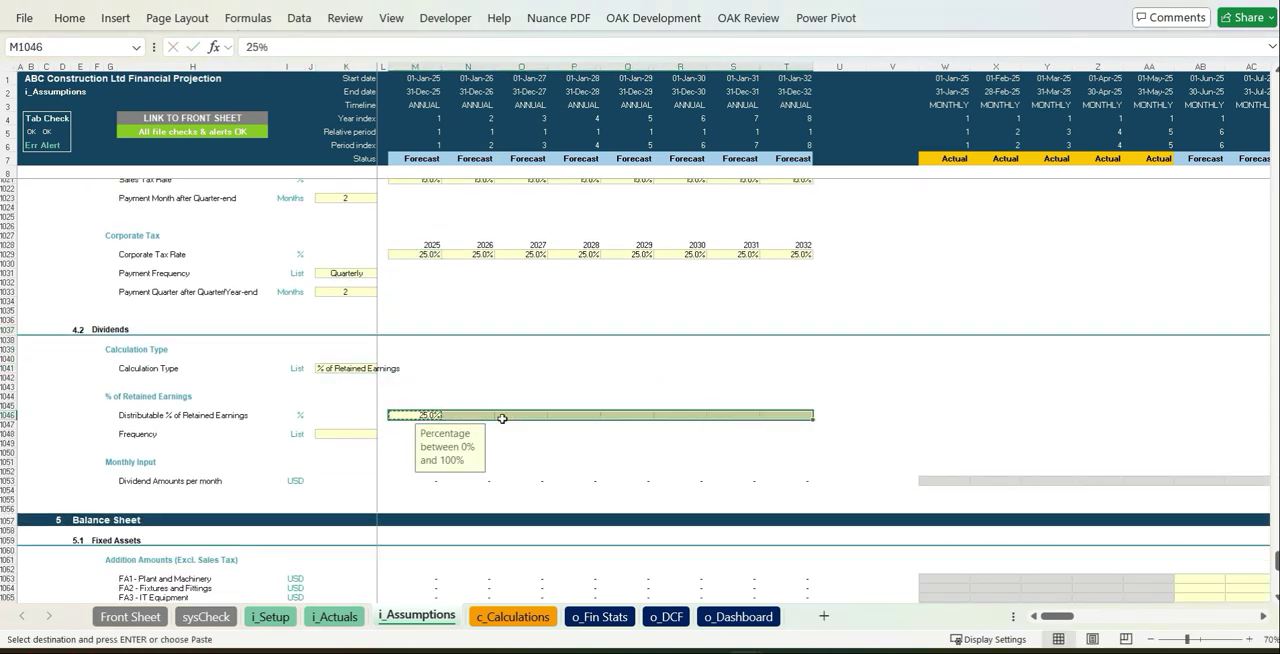
{"action": "key", "text": "ctrl+v"}
Choose the dividend Frequency from its list of options
{"action": "key", "text": "Down"}
{"action": "key", "text": "Down"}
{"action": "key", "text": "Left"}
{"action": "key", "text": "Left"}
{"action": "left_click", "coordinate": [381, 436]}
{"action": "left_click", "coordinate": [350, 460]}
{"action": "left_click", "coordinate": [613, 438]}
Enter June 2025 fixed asset additions of 400,000 for Plant and Machinery, 100,000 for Fixtures and Fittings and 50,000 for IT Equipment
{"action": "scroll", "coordinate": [697, 417], "scroll_direction": "down", "scroll_amount": 10}
{"action": "left_click", "coordinate": [840, 404]}
{"action": "left_click", "coordinate": [1185, 283]}
{"action": "type", "text": "400000"}
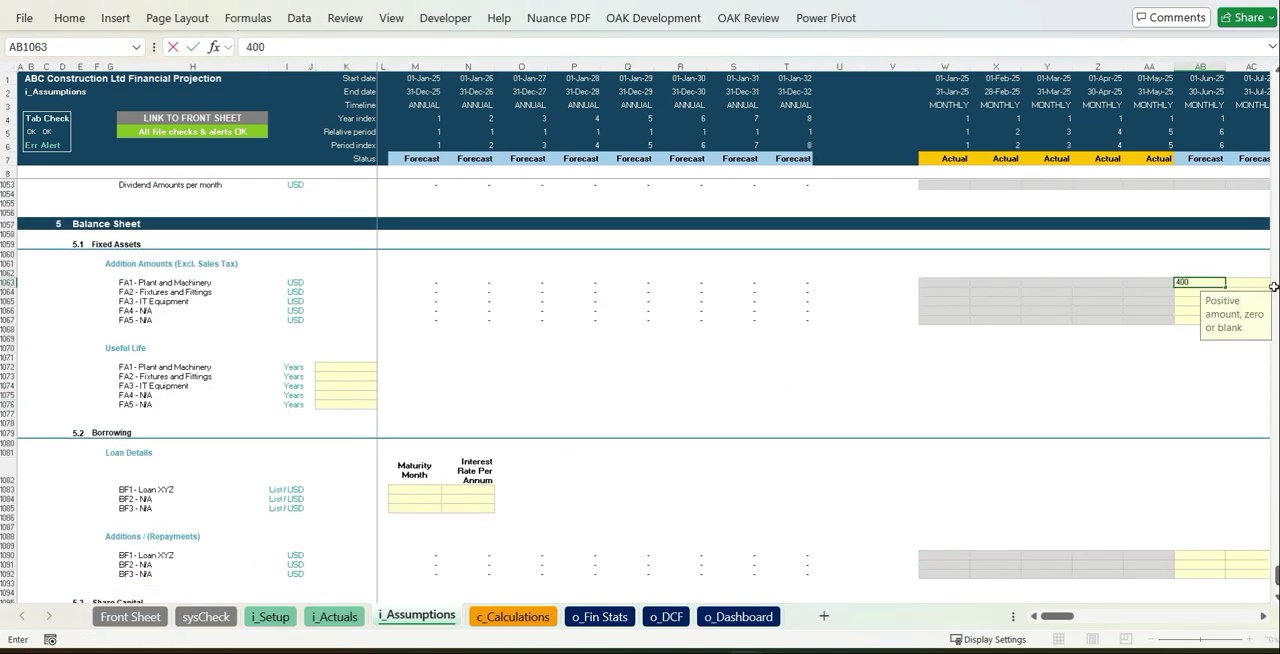
{"action": "key", "text": "Return"}
{"action": "type", "text": "100,000"}
{"action": "key", "text": "Return"}
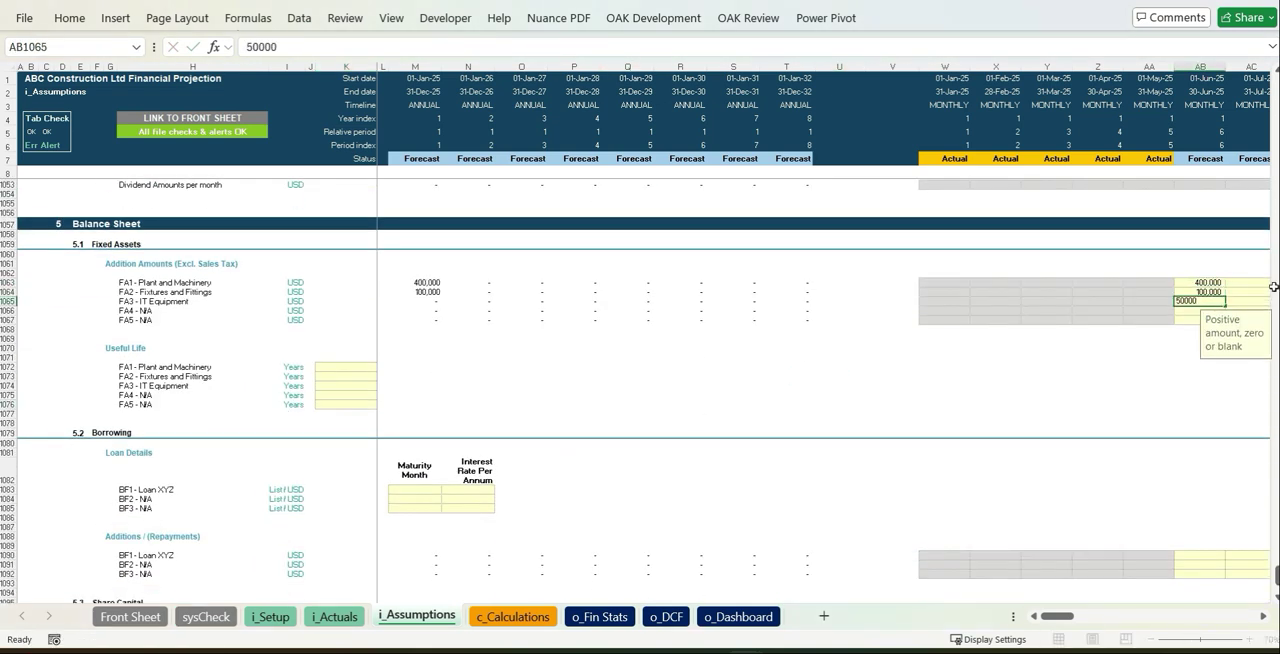
Set the useful life to 8 years for Plant and Machinery and 5 years for Fixtures and Fittings and IT Equipment
{"action": "left_click", "coordinate": [370, 366]}
{"action": "type", "text": "5"}
{"action": "key", "text": "Return"}
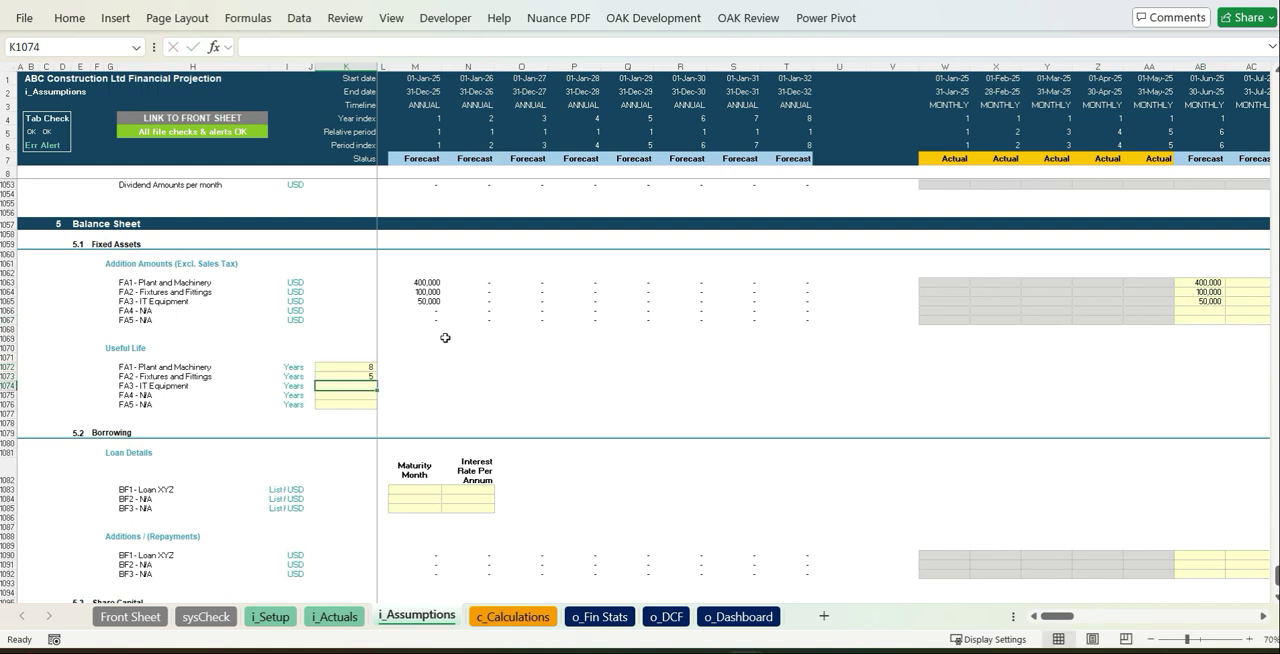
Set Loan XYZ's maturity month to Sep-36 and its annual interest rate to 5%
{"action": "scroll", "coordinate": [884, 400], "scroll_direction": "down", "scroll_amount": 6}
{"action": "left_click", "coordinate": [415, 315]}
{"action": "left_click", "coordinate": [447, 315]}
{"action": "left_click_drag", "start_coordinate": [455, 347], "coordinate": [445, 410]}
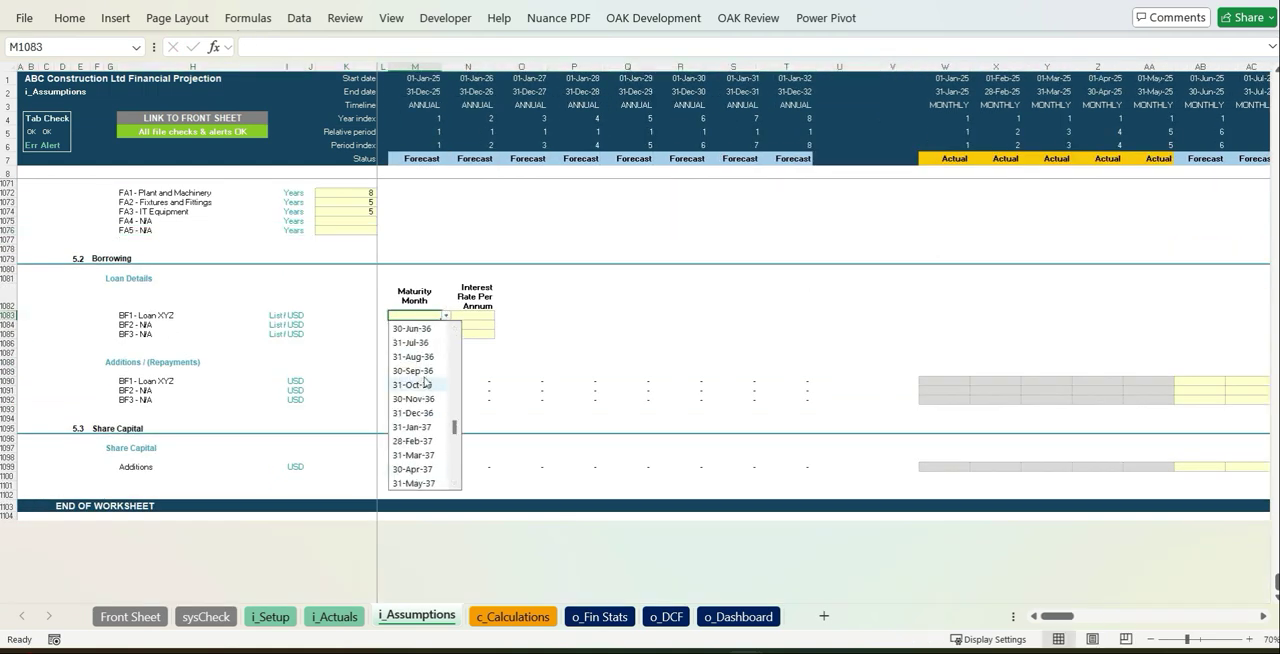
{"action": "left_click", "coordinate": [415, 370]}
Enter a share capital addition of 800,000 for June 2025
{"action": "left_click", "coordinate": [1200, 382]}
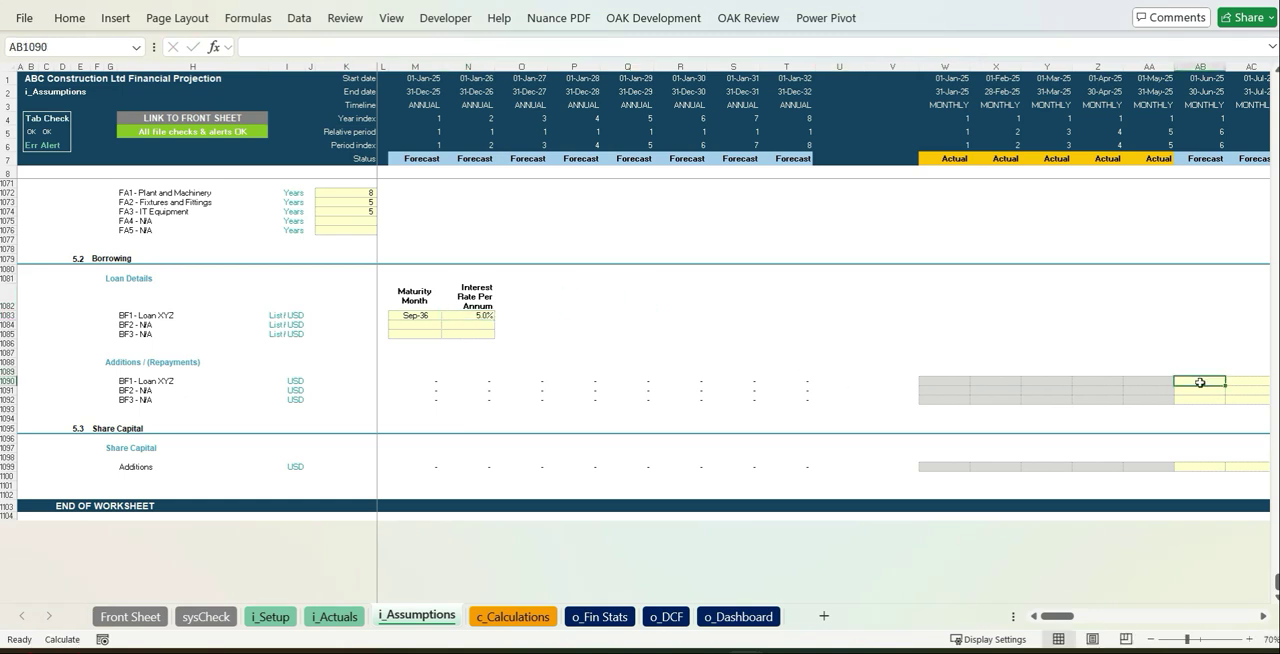
{"action": "left_click", "coordinate": [1199, 466]}
{"action": "key", "text": "Return"}
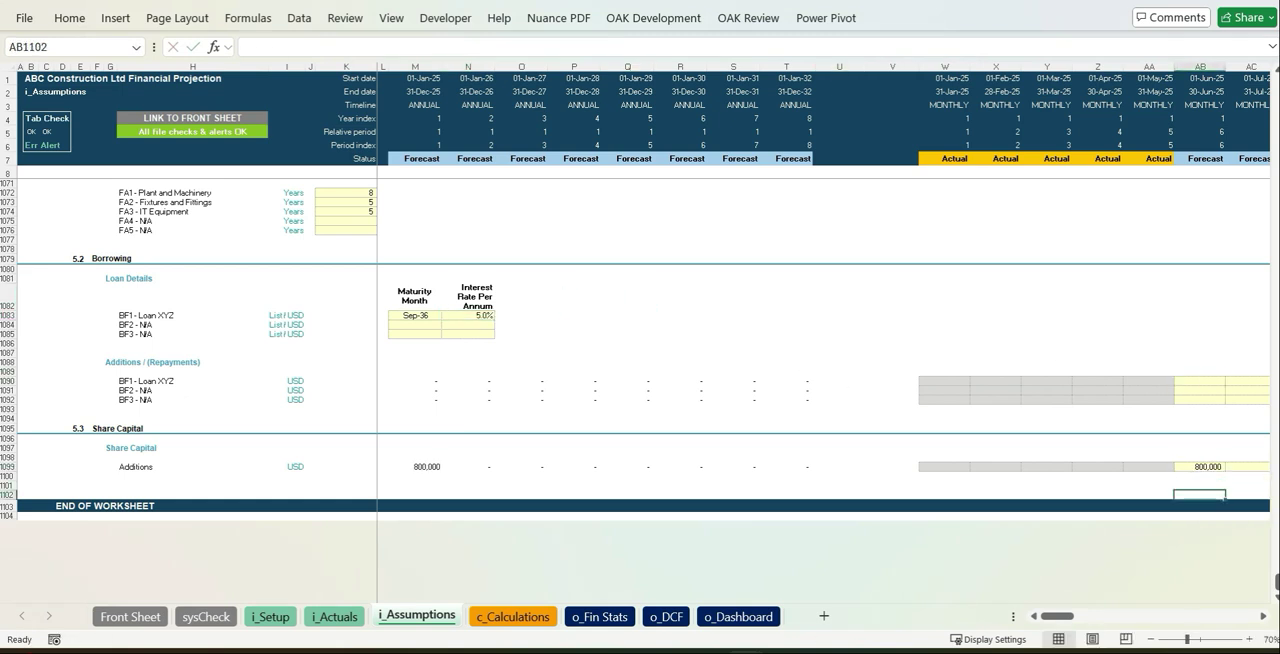
Enter a June 2025 addition of 50,000 for Loan XYZ
{"action": "type", "text": "5000"}
{"action": "key", "text": "Return"}
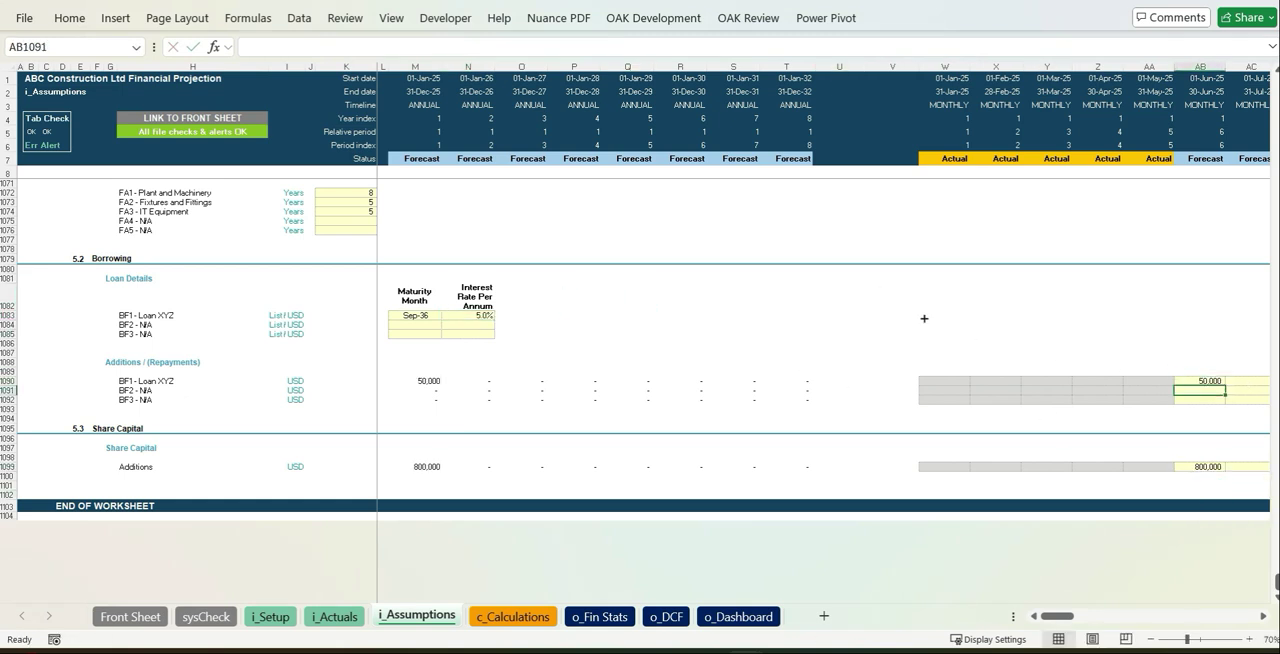
Look through the calculations sheet, including total receipts, accounts receivable and the direct materials cost of sales
{"action": "left_click", "coordinate": [512, 616]}
{"action": "scroll", "coordinate": [643, 443], "scroll_direction": "down", "scroll_amount": 20}
{"action": "scroll", "coordinate": [643, 443], "scroll_direction": "down", "scroll_amount": 20}
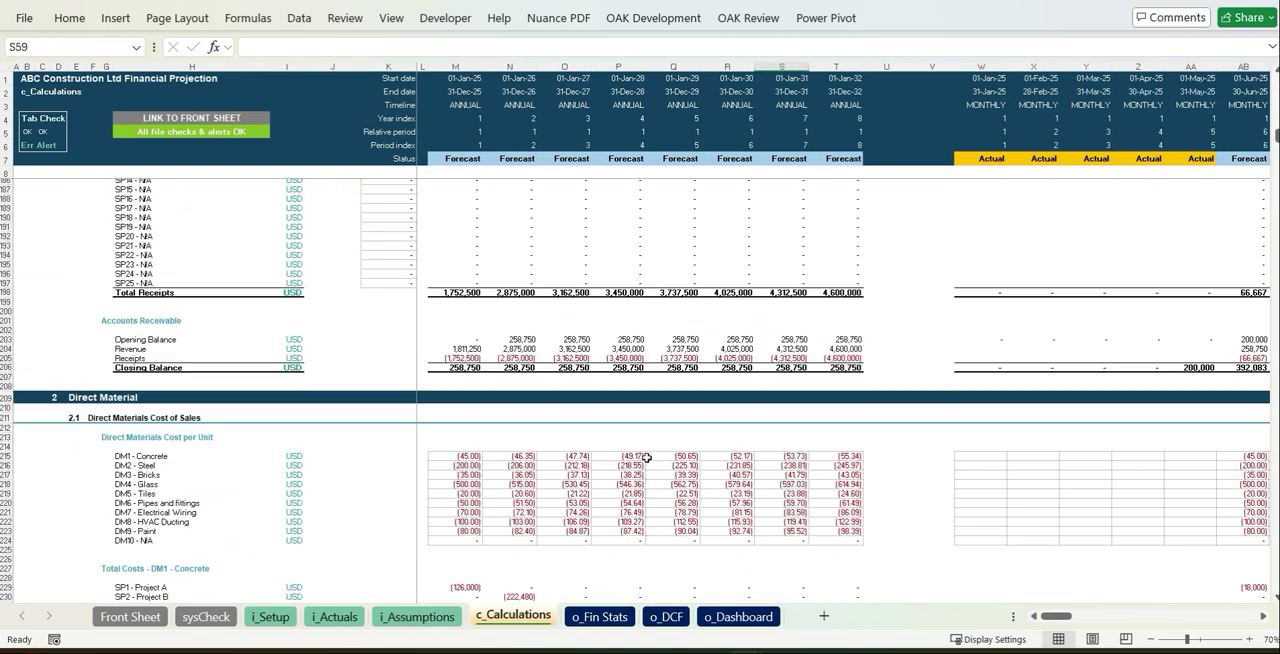
Review the income statement, balance sheet and cash flow statement on the o_Fin Stats sheet
{"action": "left_click", "coordinate": [616, 614]}
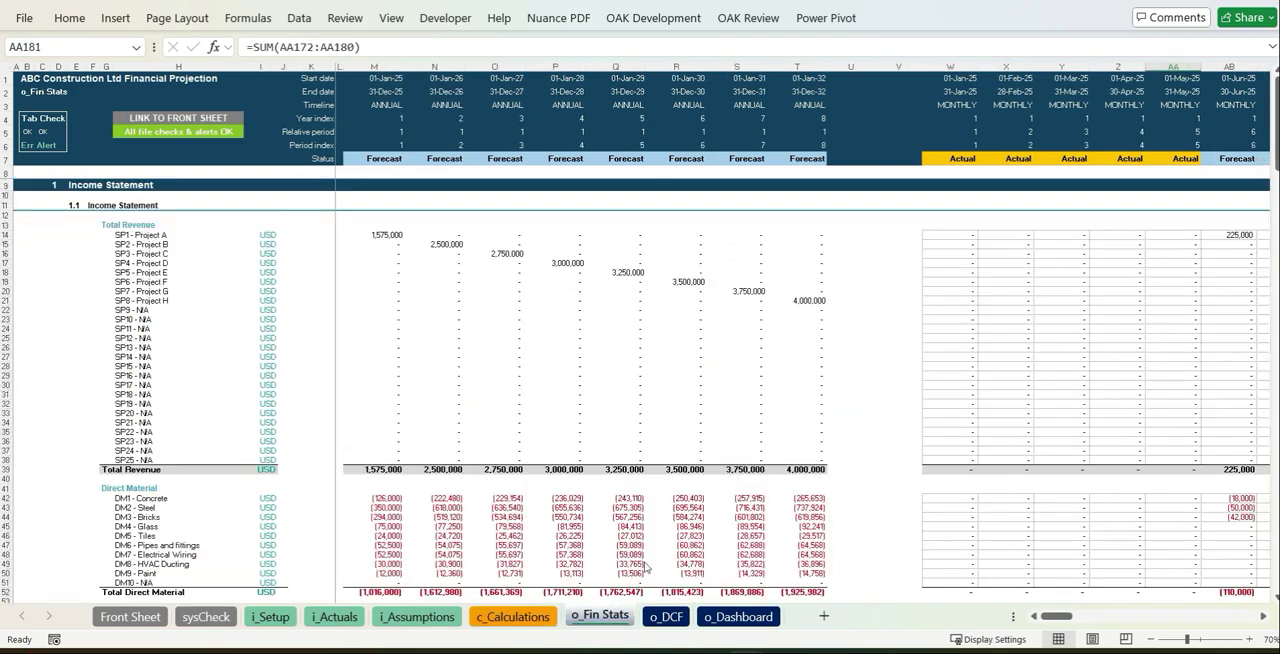
{"action": "scroll", "coordinate": [660, 433], "scroll_direction": "down", "scroll_amount": 20}
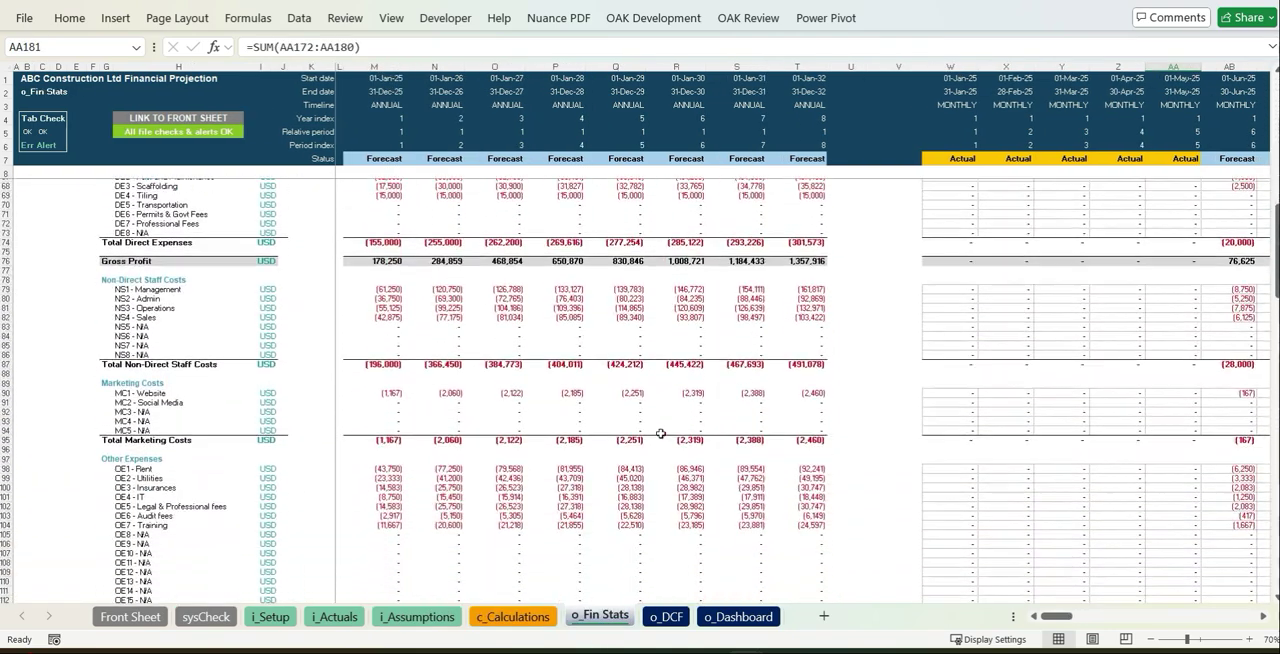
{"action": "scroll", "coordinate": [660, 433], "scroll_direction": "down", "scroll_amount": 20}
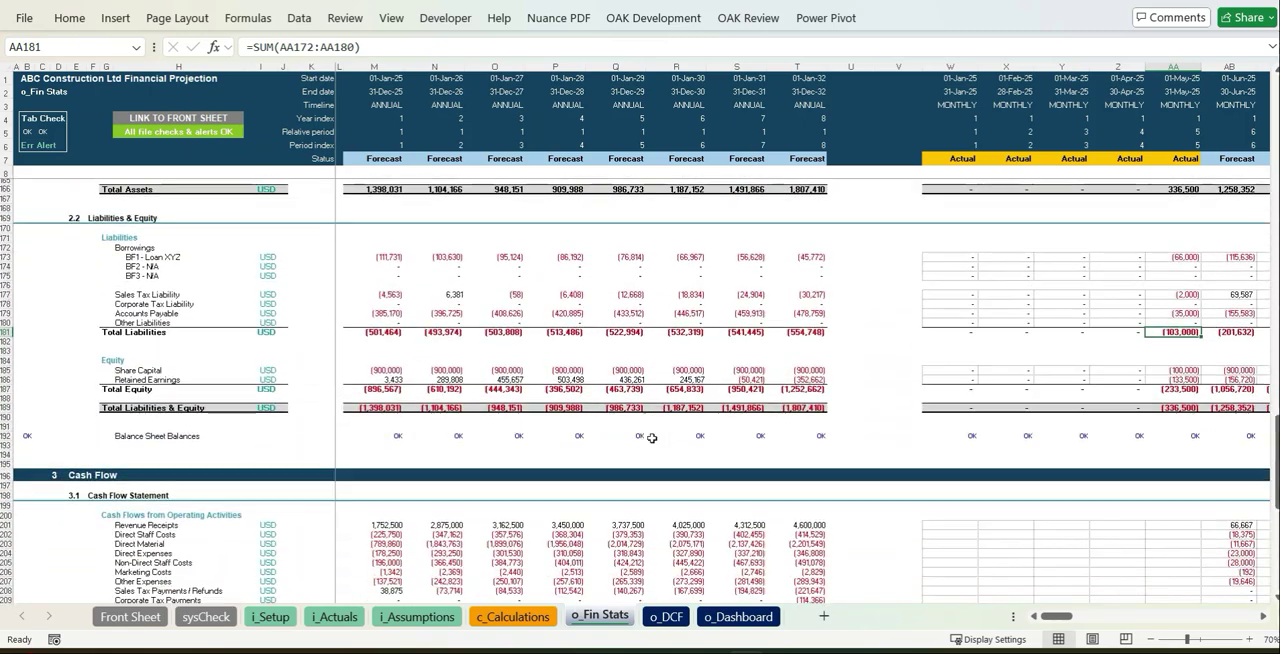
{"action": "scroll", "coordinate": [650, 436], "scroll_direction": "down", "scroll_amount": 4}
{"action": "scroll", "coordinate": [650, 436], "scroll_direction": "up", "scroll_amount": 3}
{"action": "left_click", "coordinate": [1263, 617]}
{"action": "left_click_drag", "start_coordinate": [1263, 617], "coordinate": [1263, 617]}
Examine the discount rate inputs on the o_DCF sheet and the valuation calculation across to the terminal year and equity value
{"action": "key", "text": "ctrl+Page_Down"}
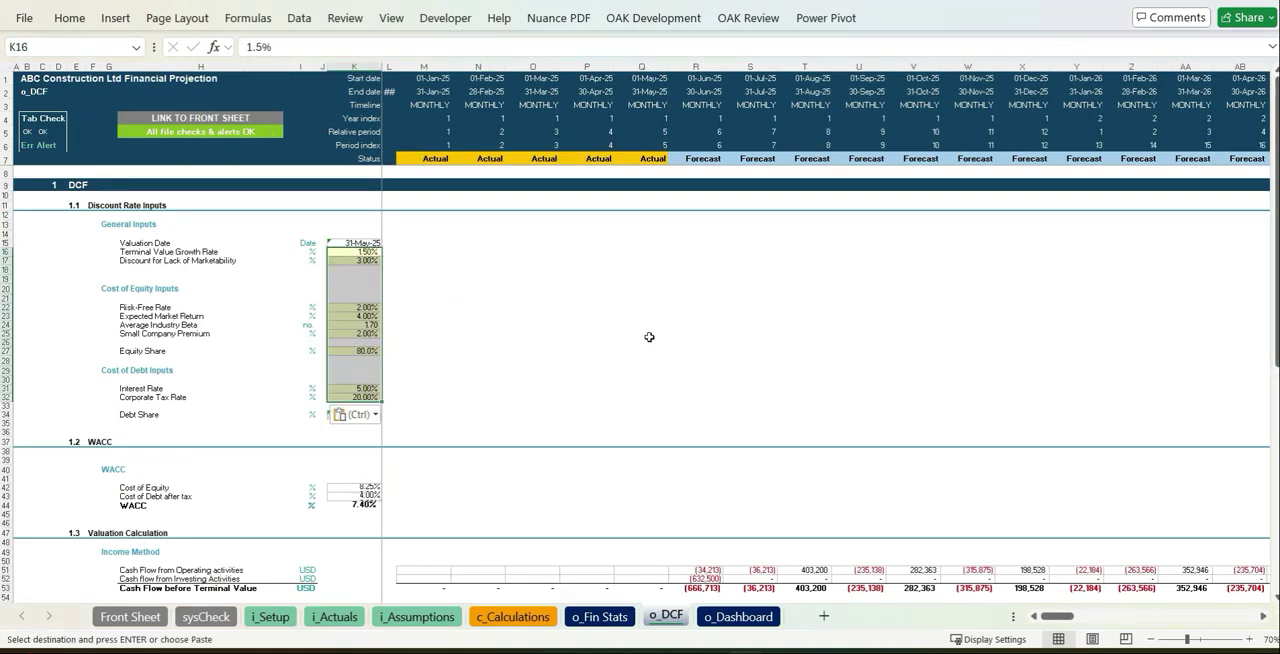
{"action": "scroll", "coordinate": [755, 405], "scroll_direction": "right", "scroll_amount": 20}
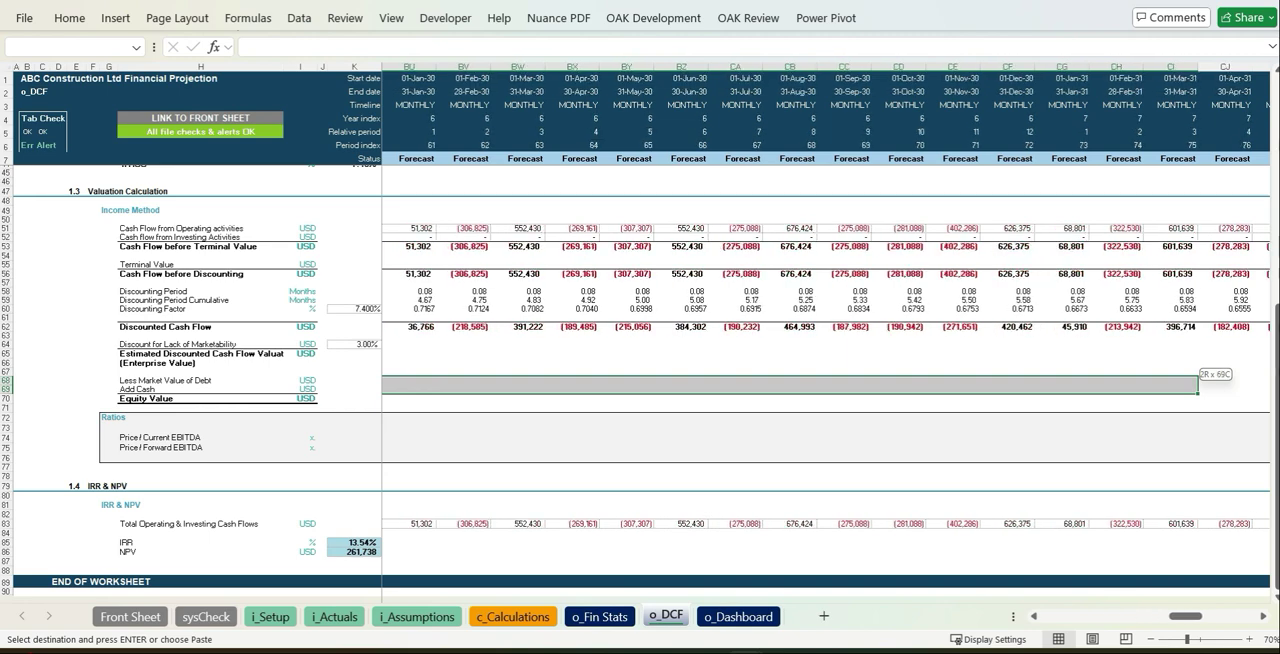
{"action": "left_click", "coordinate": [918, 428]}
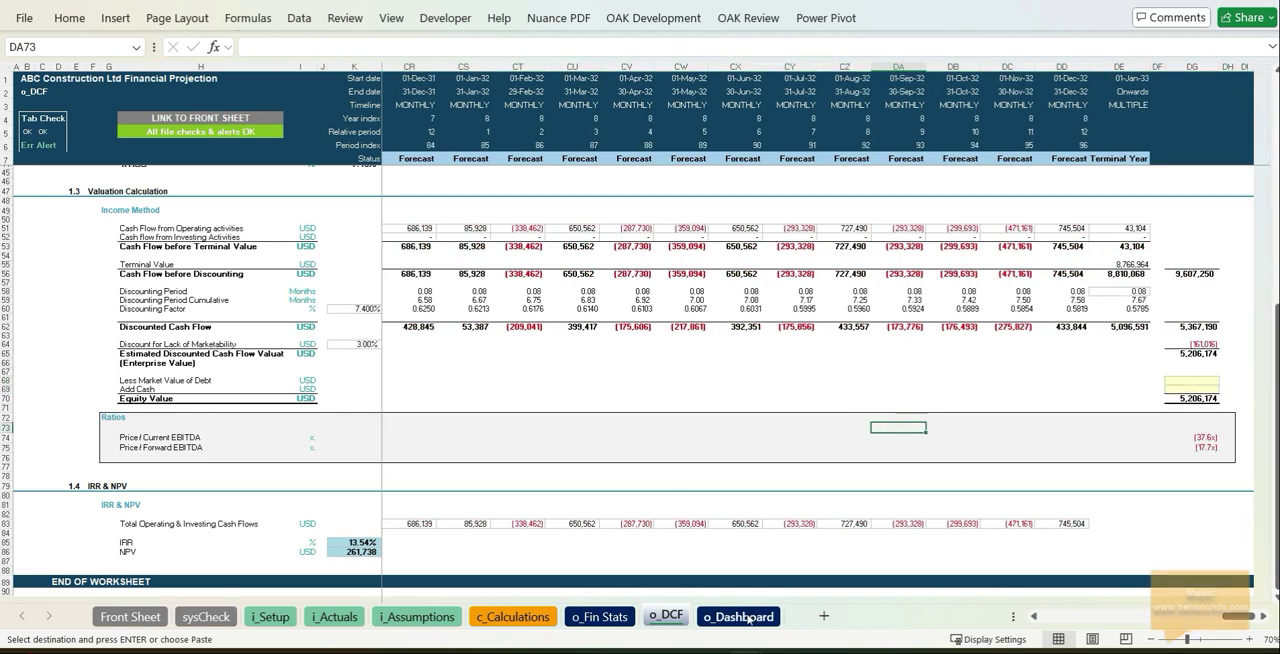
Review the o_Dashboard sheet's financial statements, key ratios, revenue by project and cash flow charts
{"action": "left_click", "coordinate": [747, 617]}
{"action": "left_click", "coordinate": [1152, 639]}
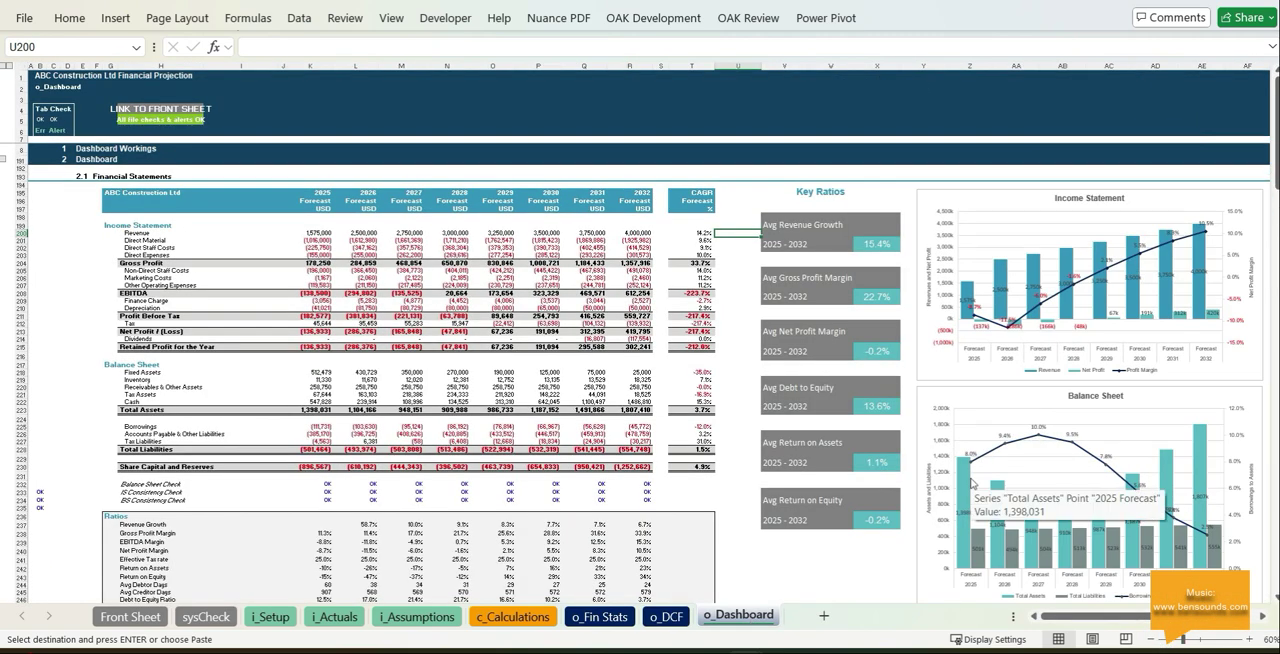
{"action": "scroll", "coordinate": [970, 483], "scroll_direction": "down", "scroll_amount": 20}
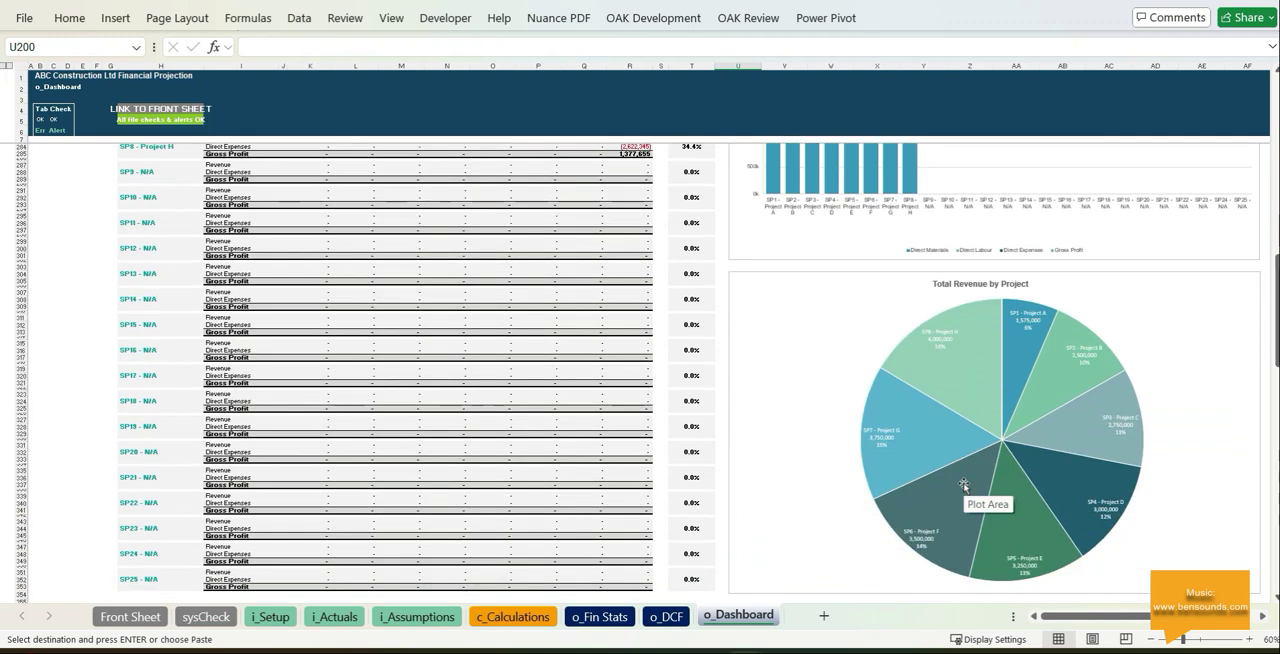
{"action": "scroll", "coordinate": [963, 485], "scroll_direction": "down", "scroll_amount": 20}
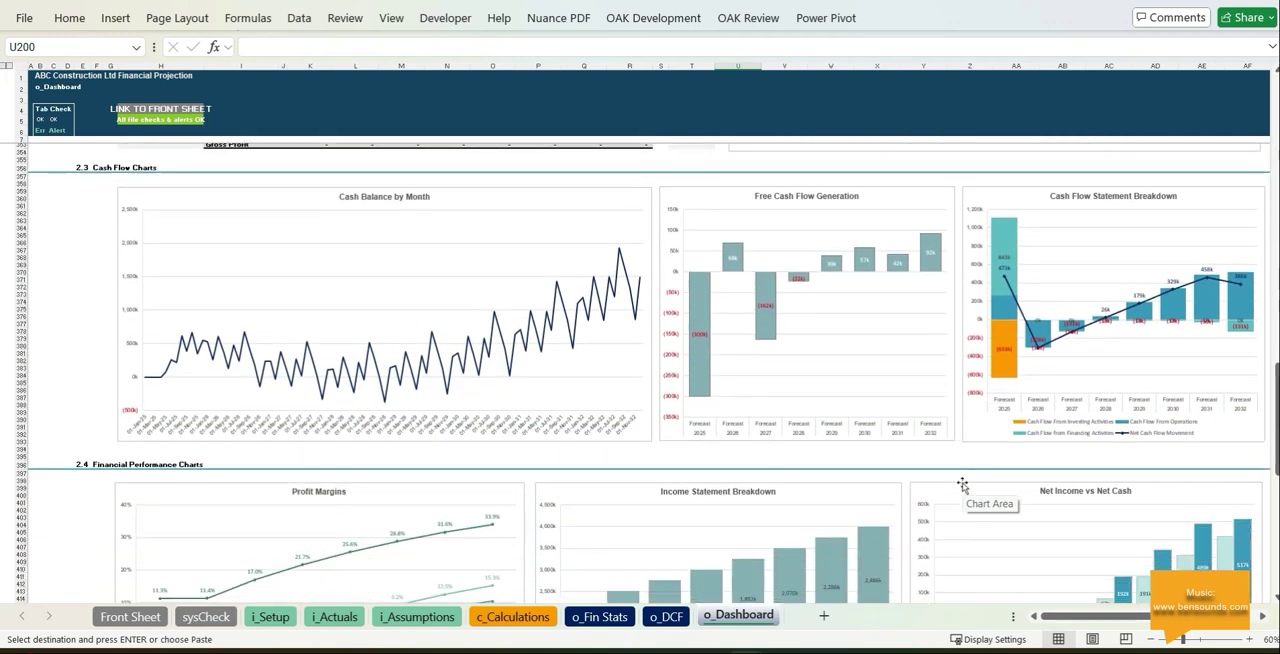